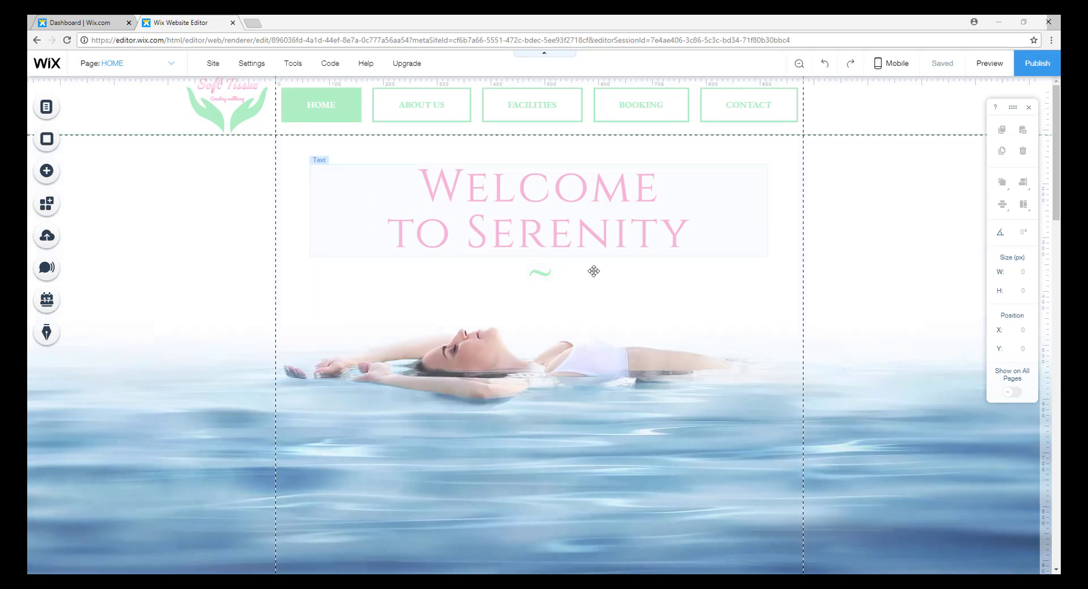
Scroll through the current page, then switch to the BOOKING page with its massage service cards.
scroll(887, 277, "down", 3)
scroll(557, 173, "down", 5)
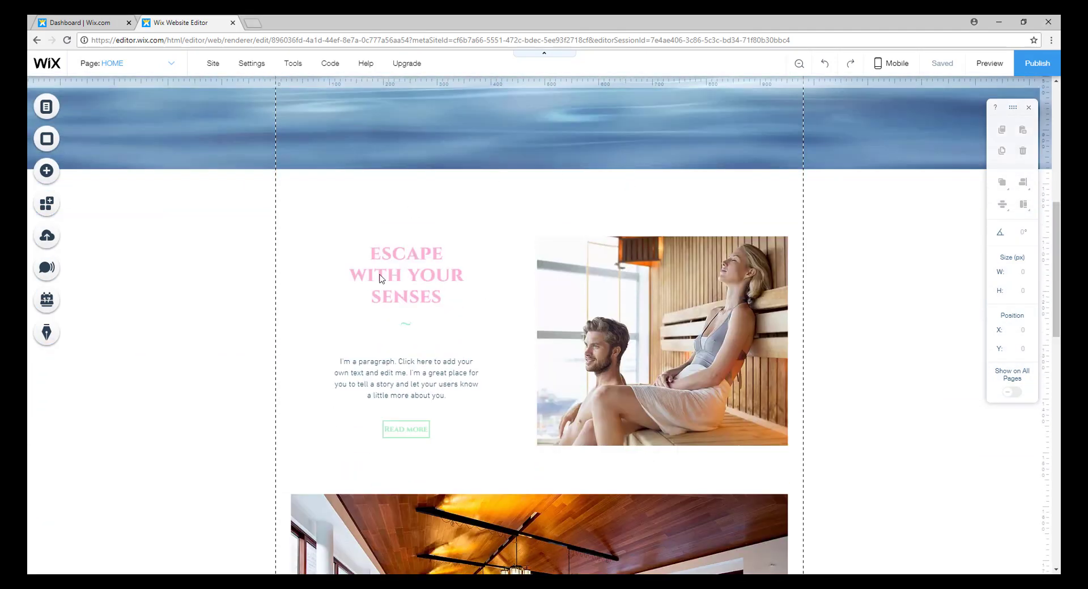
scroll(870, 279, "up", 5)
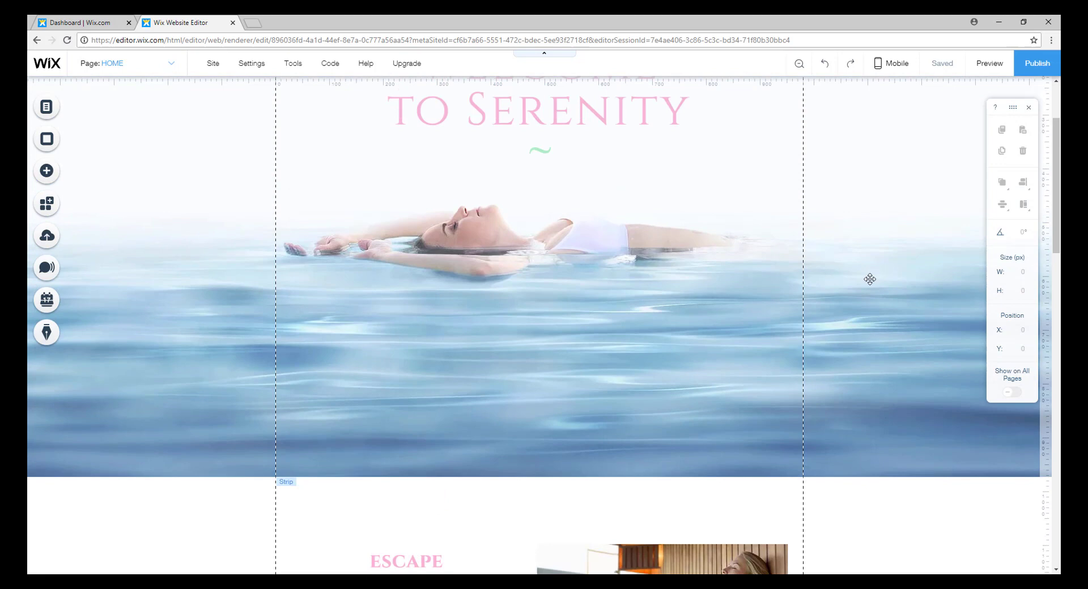
scroll(870, 279, "up", 2)
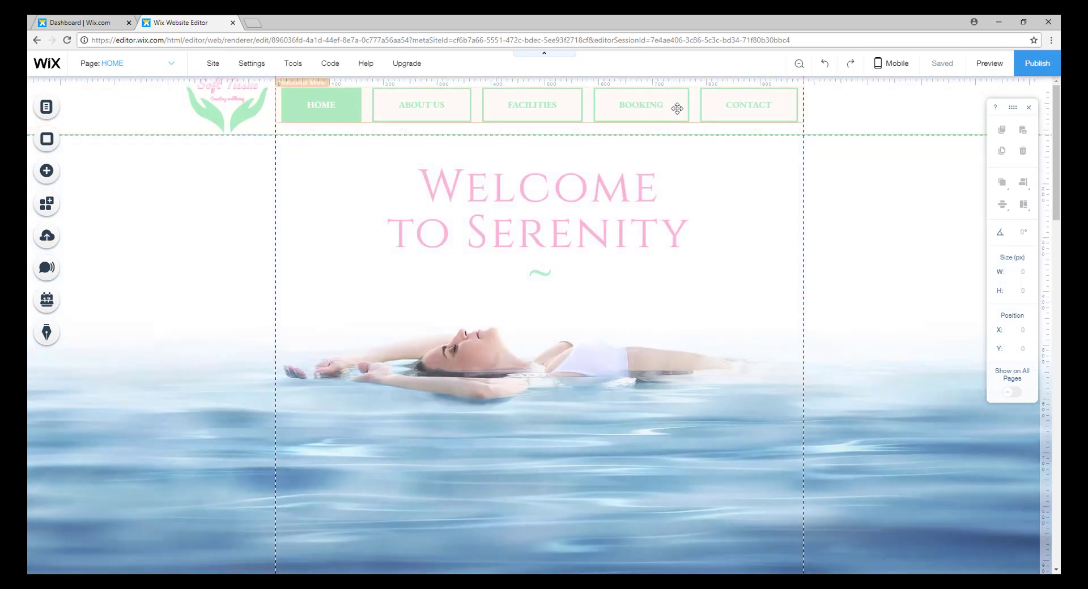
left_click(157, 69)
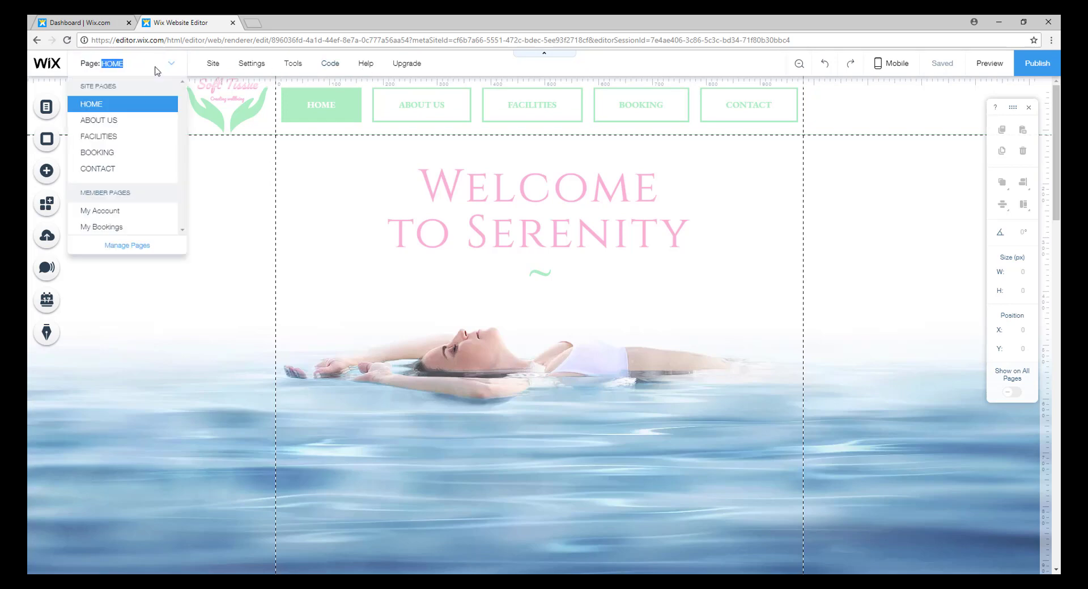
left_click(133, 152)
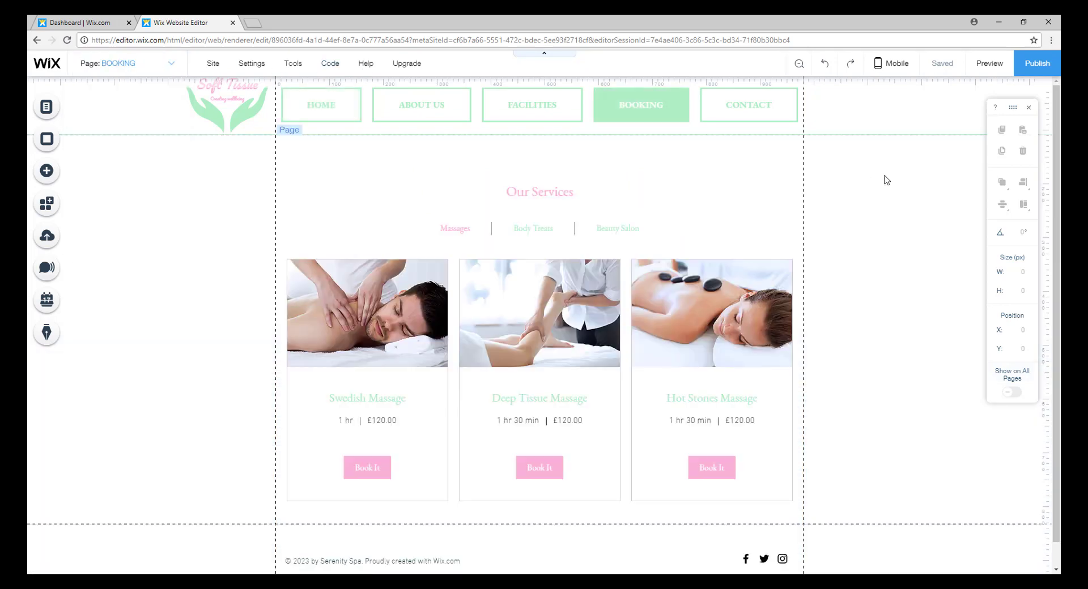
Search the App Market for 'store' so Wix Stores appears first in the results.
left_click(56, 209)
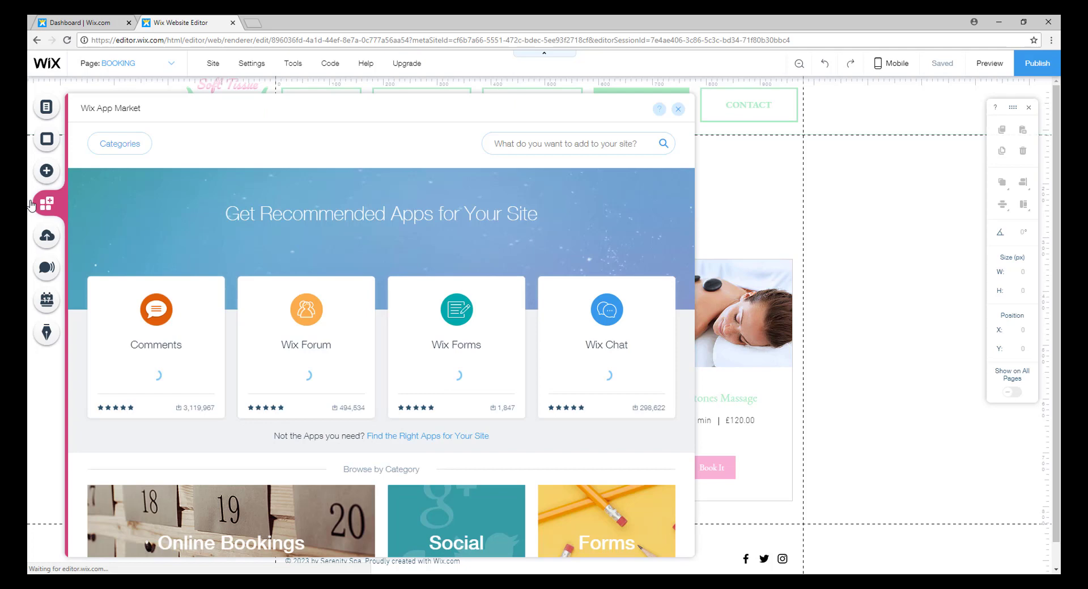
left_click(535, 144)
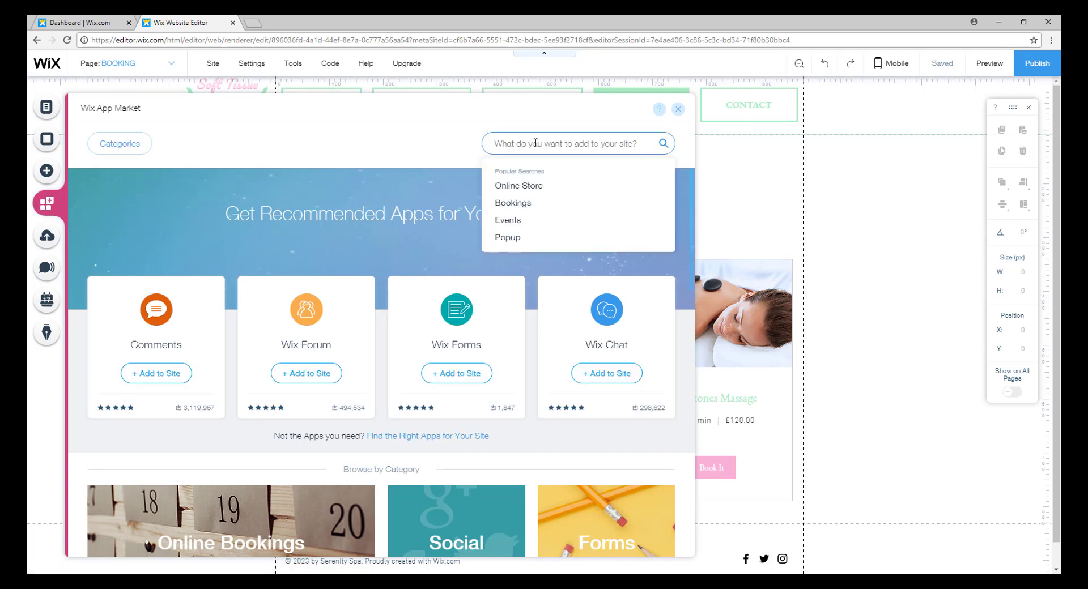
type("store")
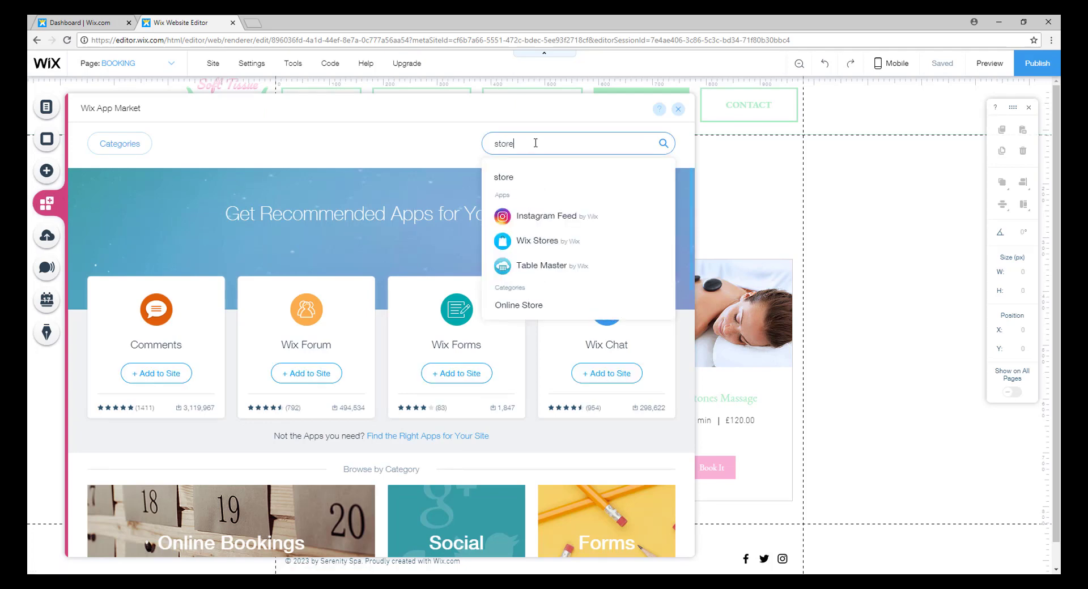
key("Return")
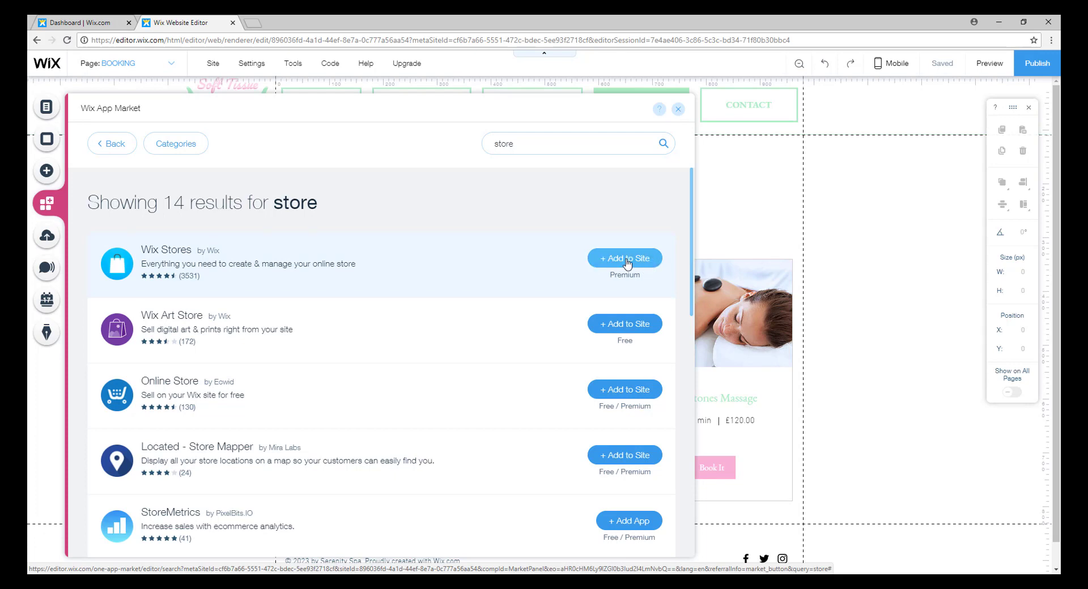
Add Wix Stores to the site, open the new Shop page, and browse Store Pages and store elements.
left_click(626, 259)
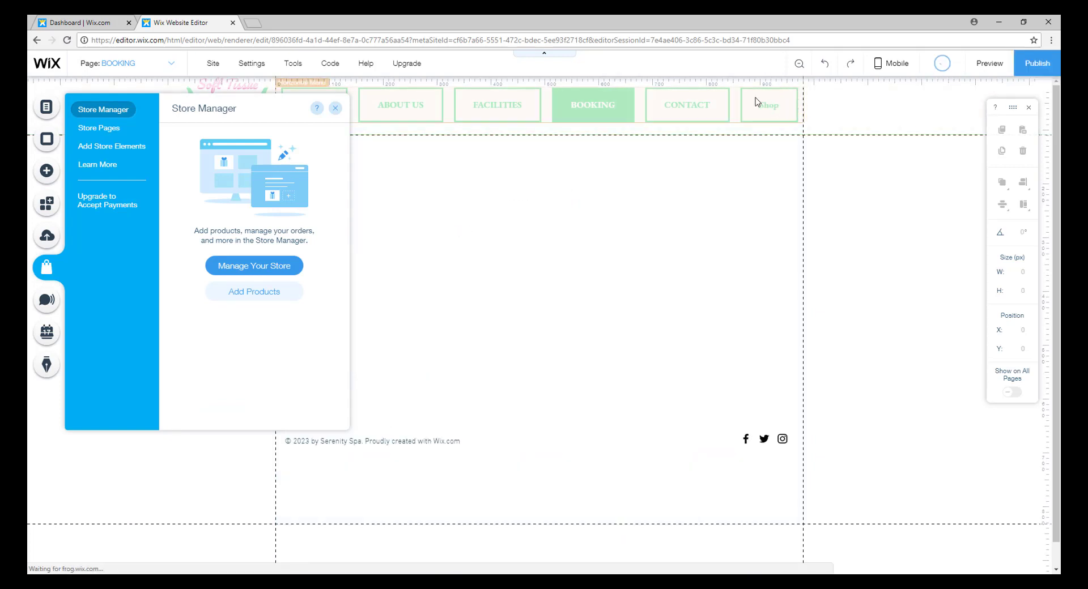
left_click(757, 103)
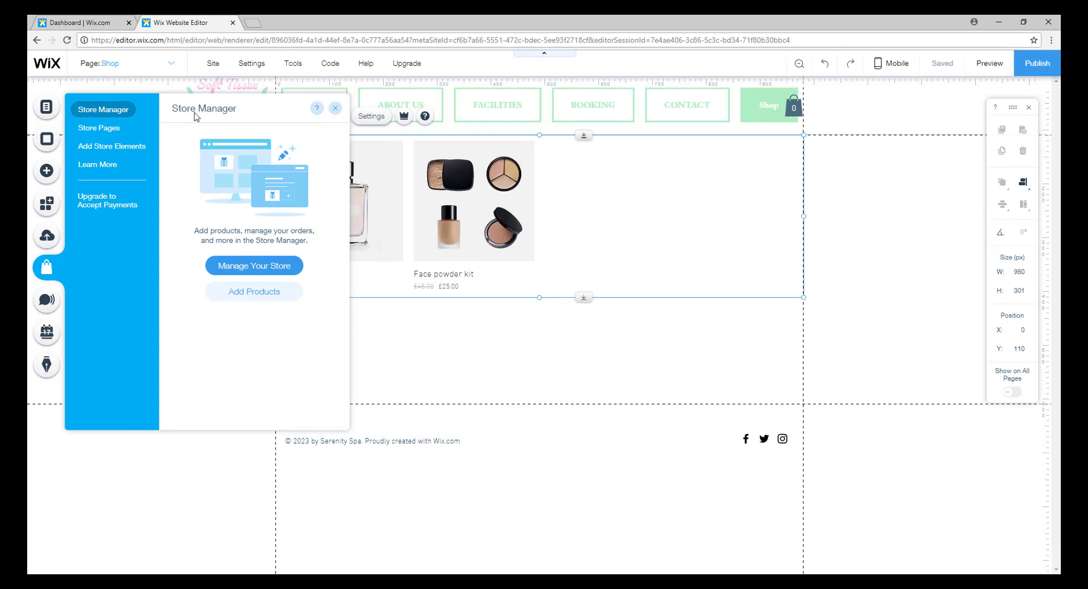
left_click(110, 134)
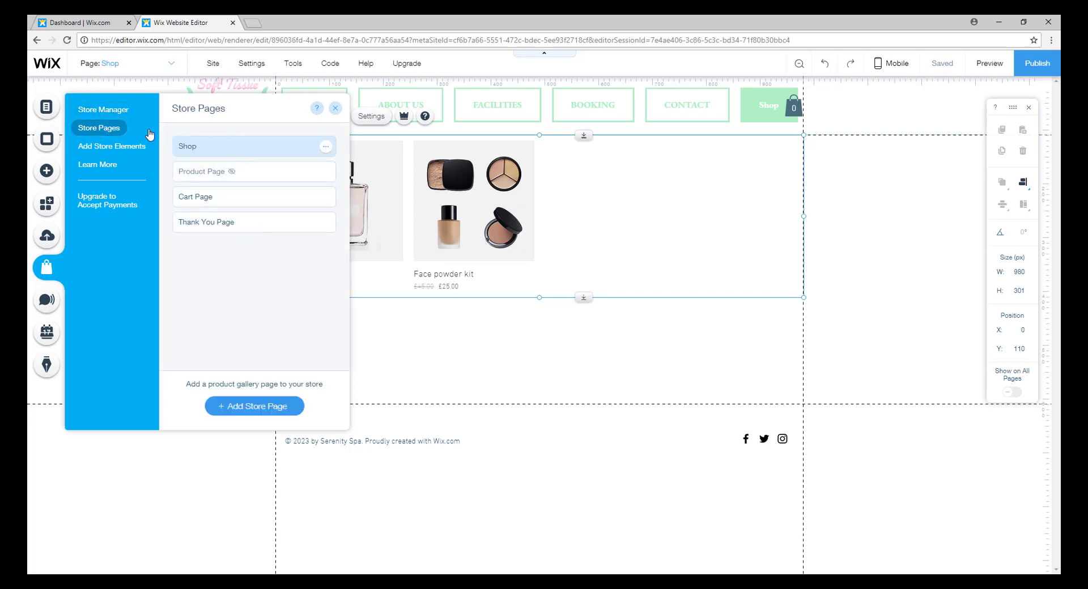
left_click(107, 145)
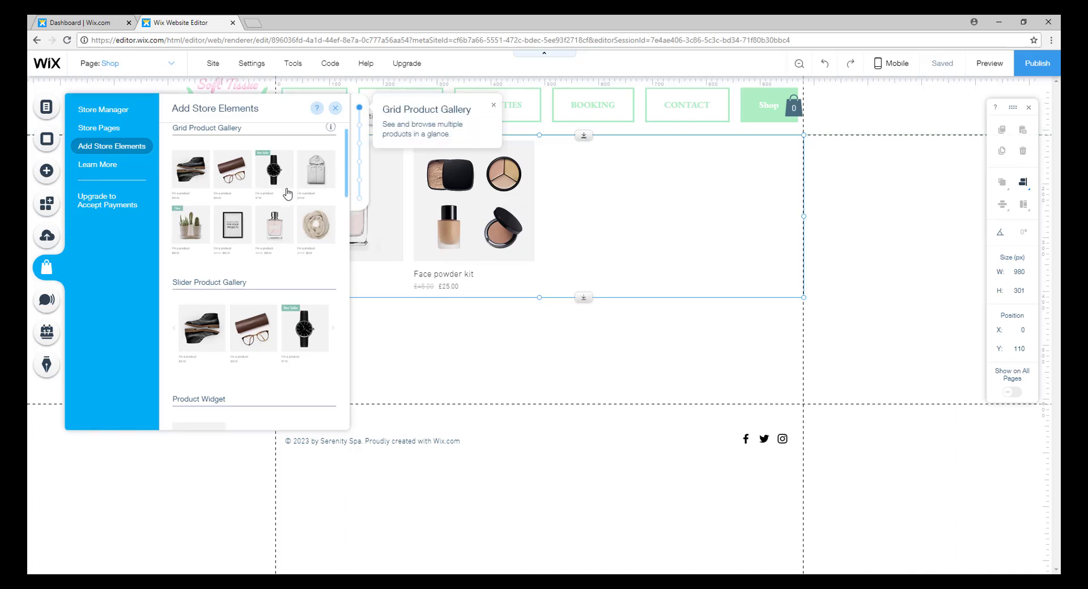
scroll(255, 272, "down", 4)
scroll(250, 294, "down", 3)
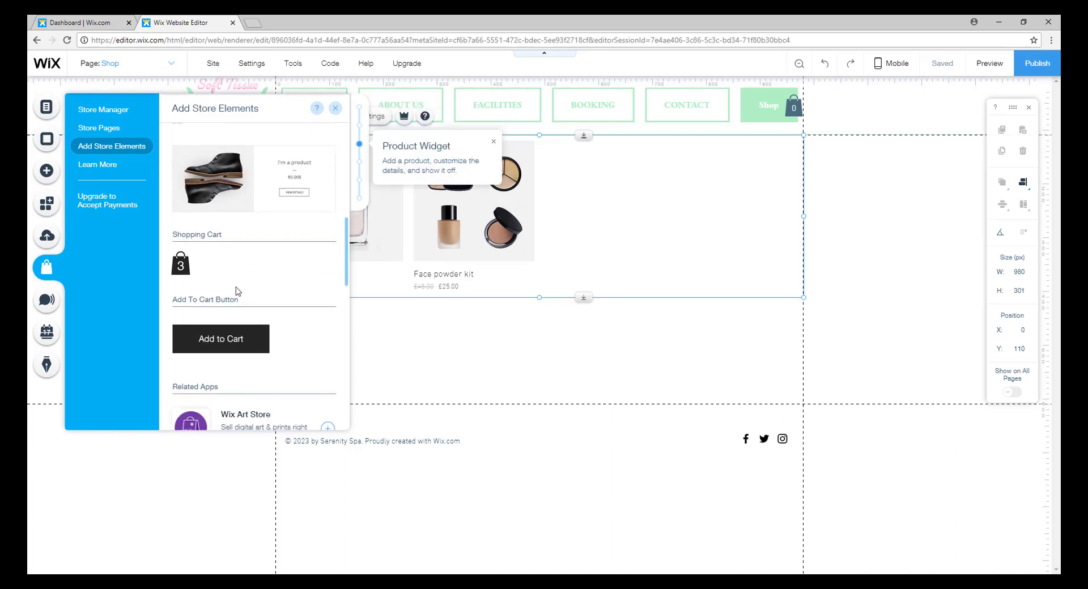
scroll(239, 238, "up", 3)
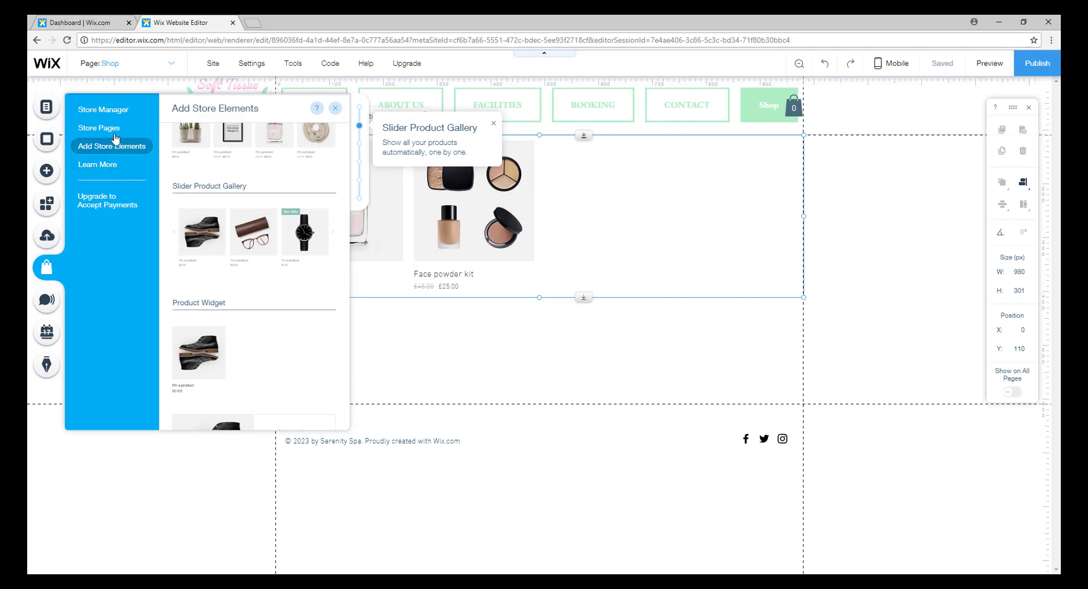
Close the store elements panel and start a new product from the Products dashboard.
left_click(335, 108)
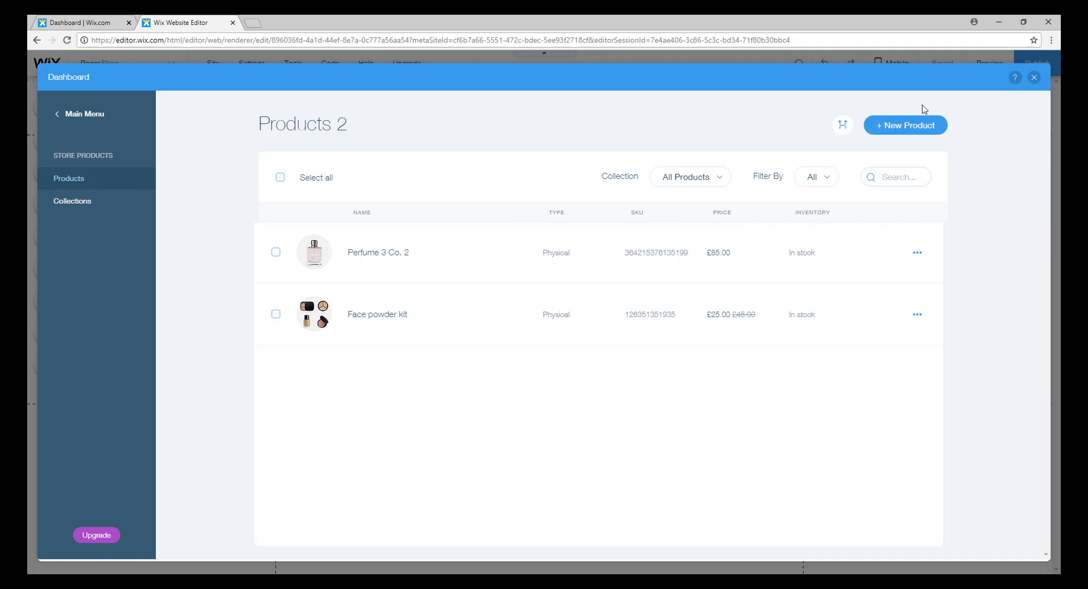
left_click(921, 132)
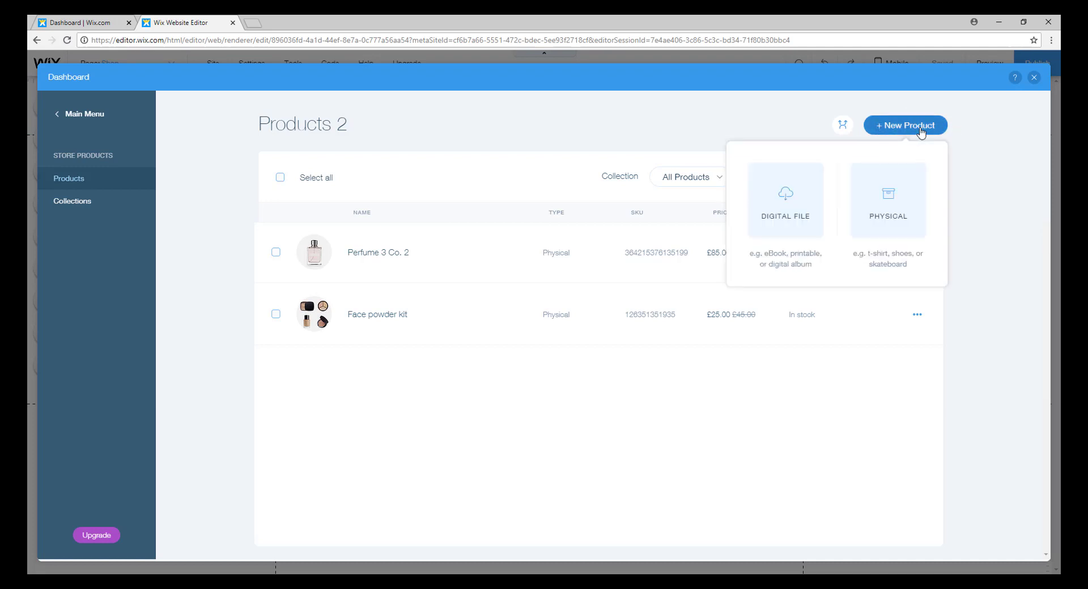
Create a physical product named 'Facial Treatment Co.4' and attach the uploaded face cream photo.
left_click(891, 199)
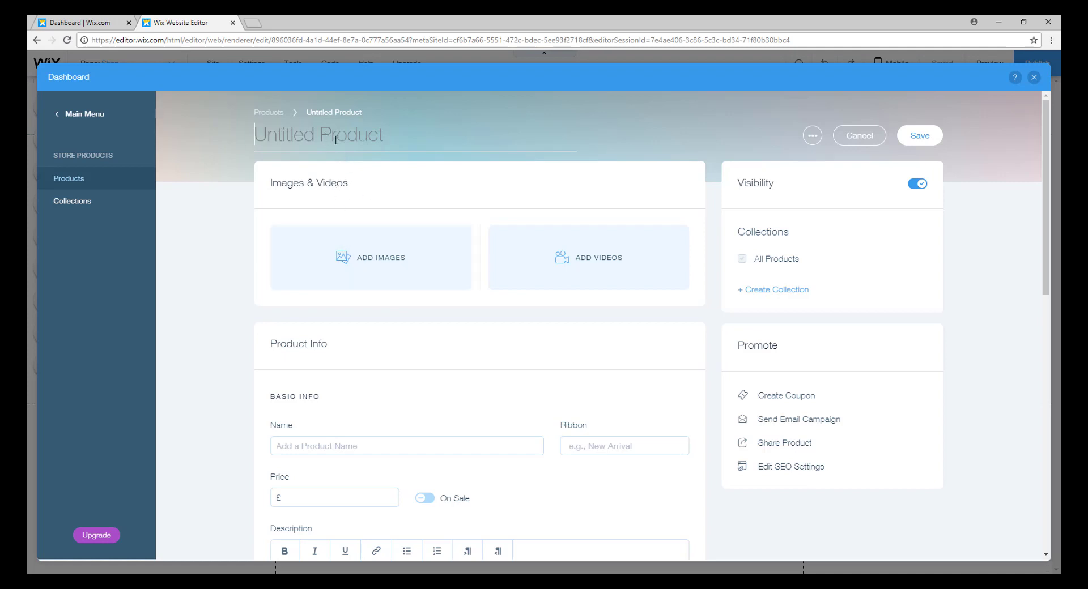
type("Facial Treatment ")
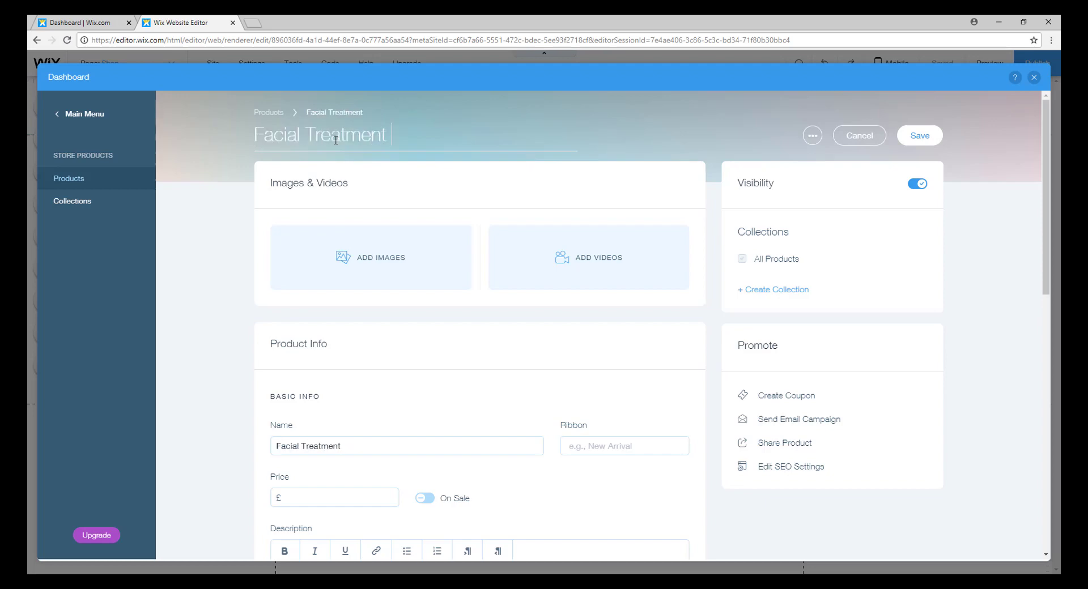
type("Co.4")
left_click(376, 262)
left_click(882, 159)
double_click(388, 110)
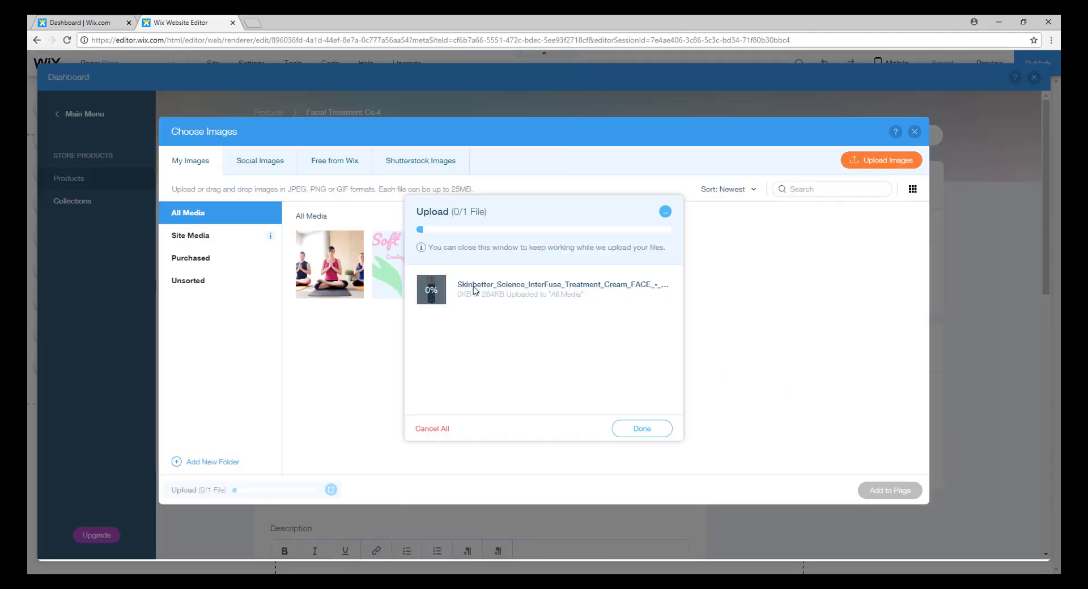
left_click(890, 491)
Set the product price to 25, add the description 'Tret.' and save the product.
left_click(340, 399)
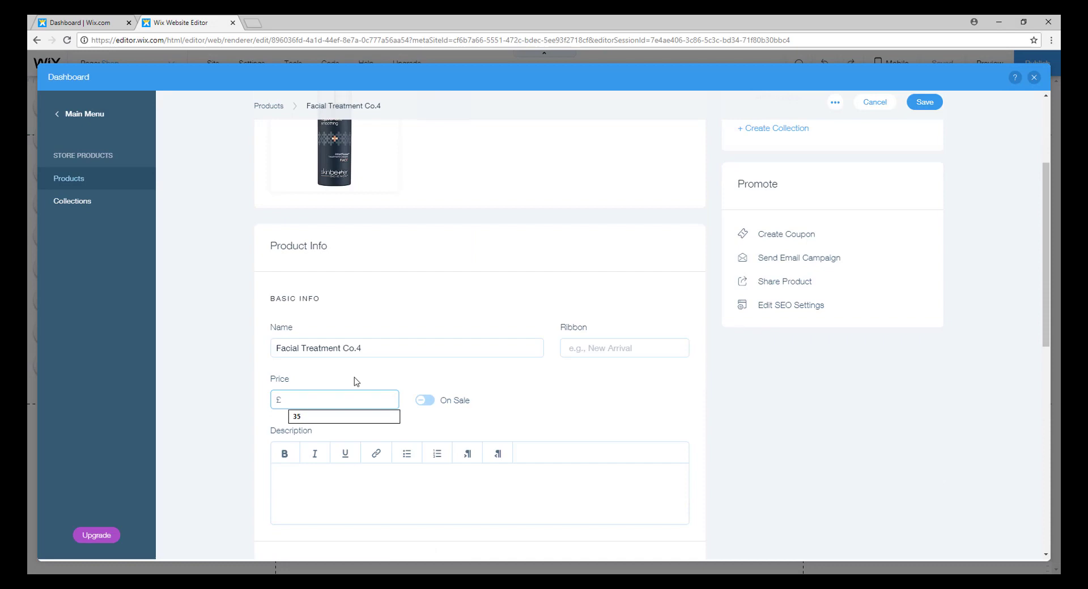
type("35")
key("BackSpace")
key("BackSpace")
type("25")
scroll(309, 423, "down", 4)
left_click(334, 267)
scroll(498, 383, "up", 2)
type("Tre")
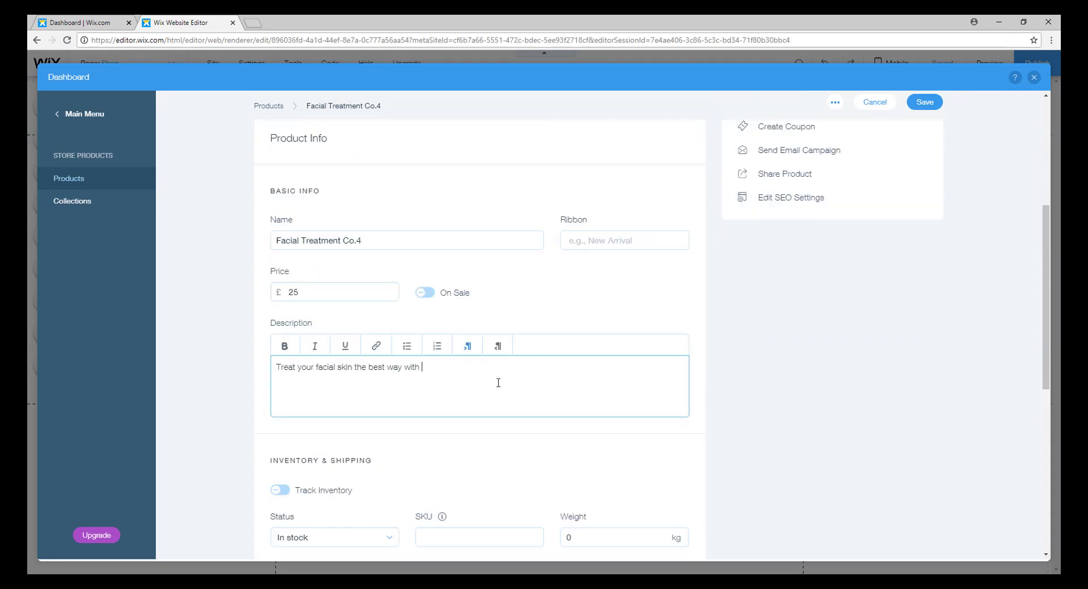
type("t.")
scroll(520, 253, "down", 7)
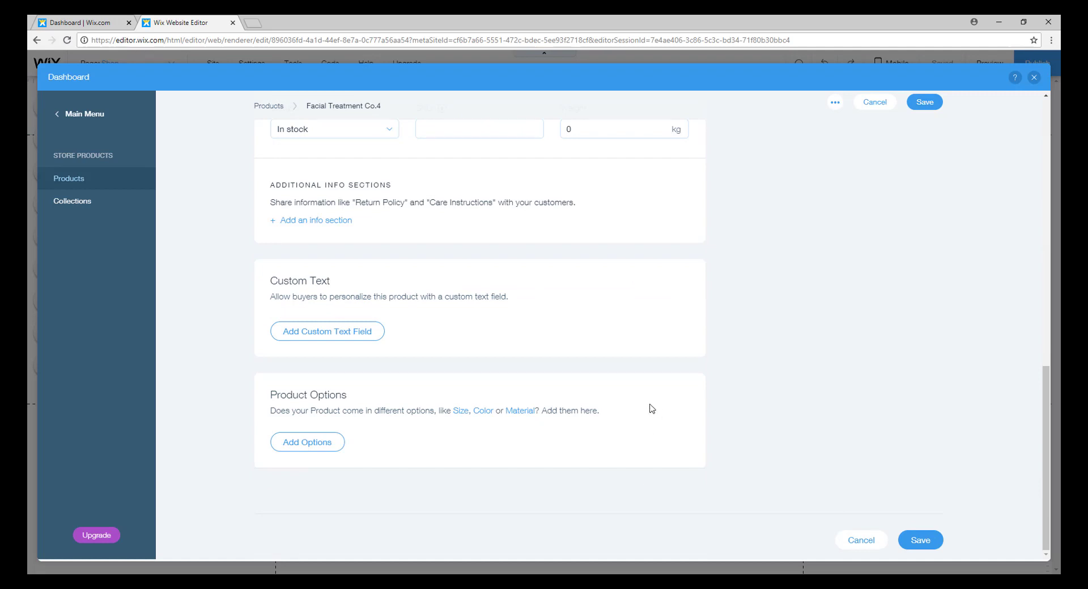
left_click(915, 538)
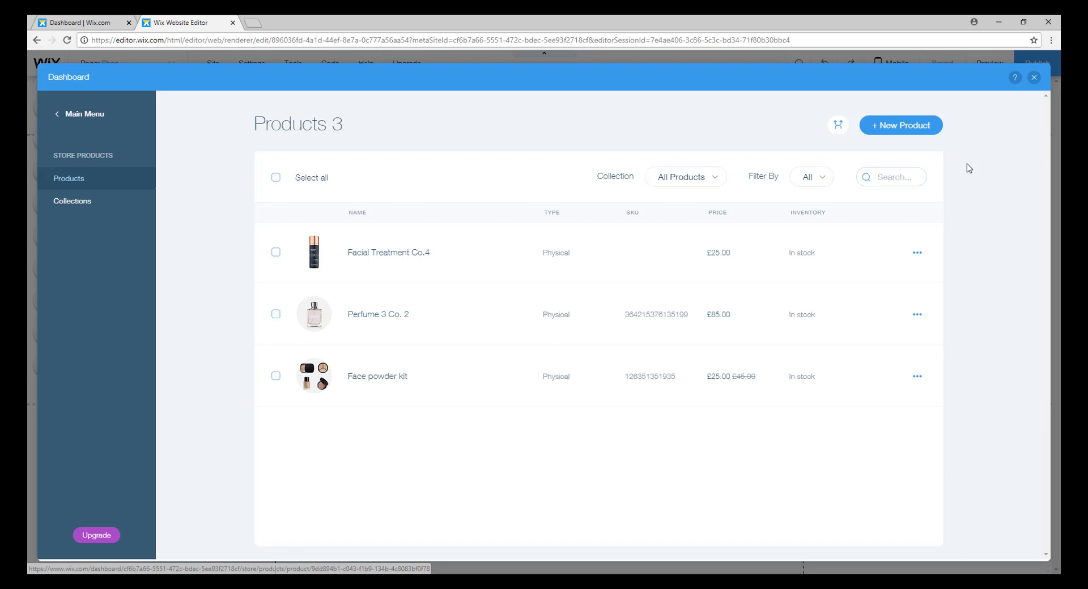
Back on the Shop page, move the cart icon beside the gallery's top-right corner and select the gallery.
left_click(1034, 78)
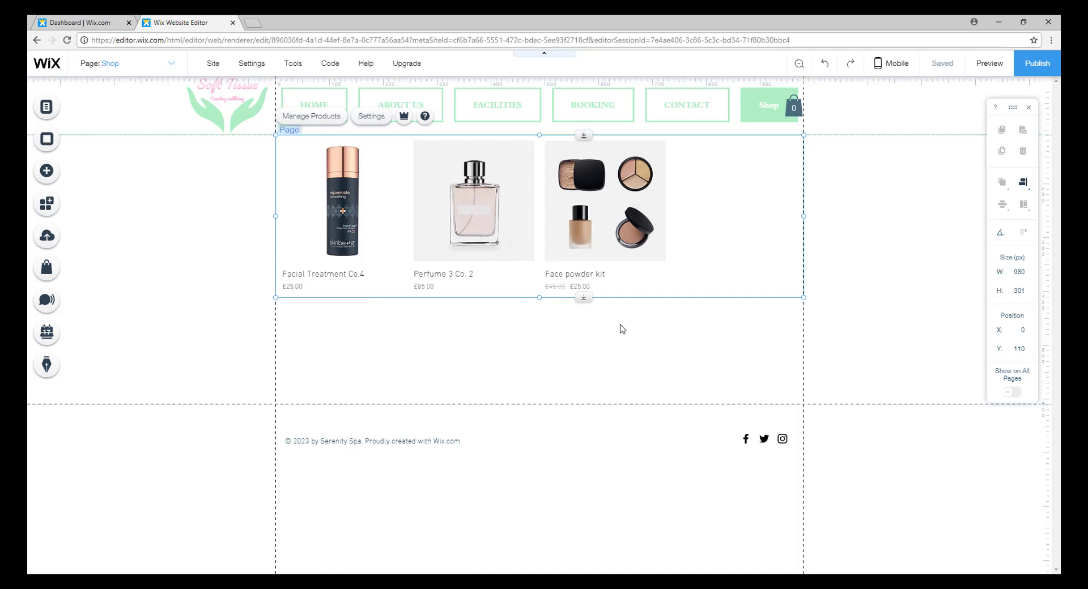
left_click(928, 287)
left_click_drag(793, 107, 794, 149)
left_click(758, 161)
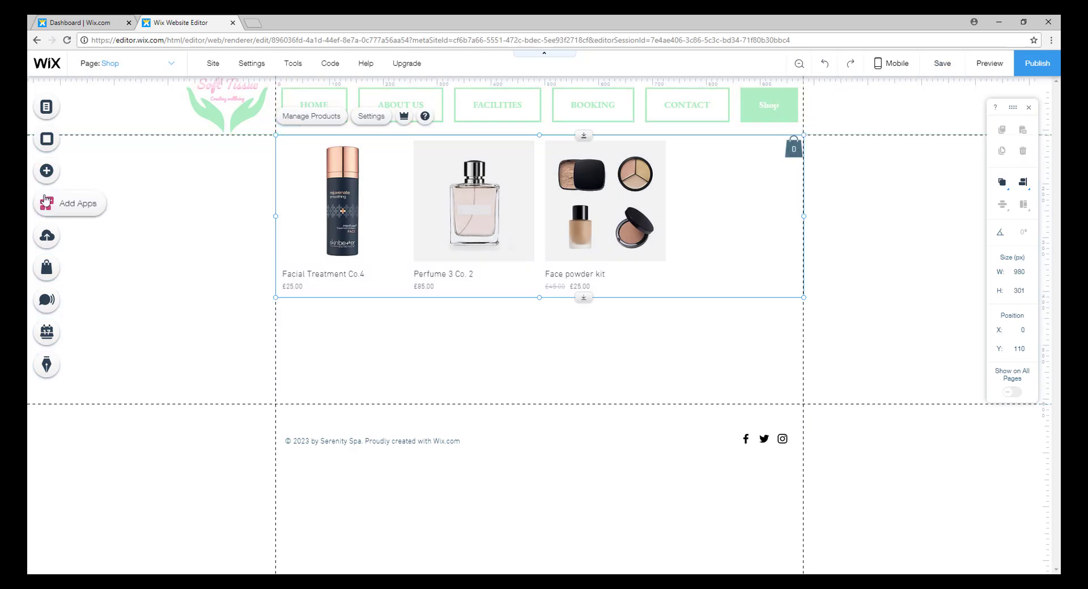
Open the store's page list and view the Cart Page.
left_click(46, 268)
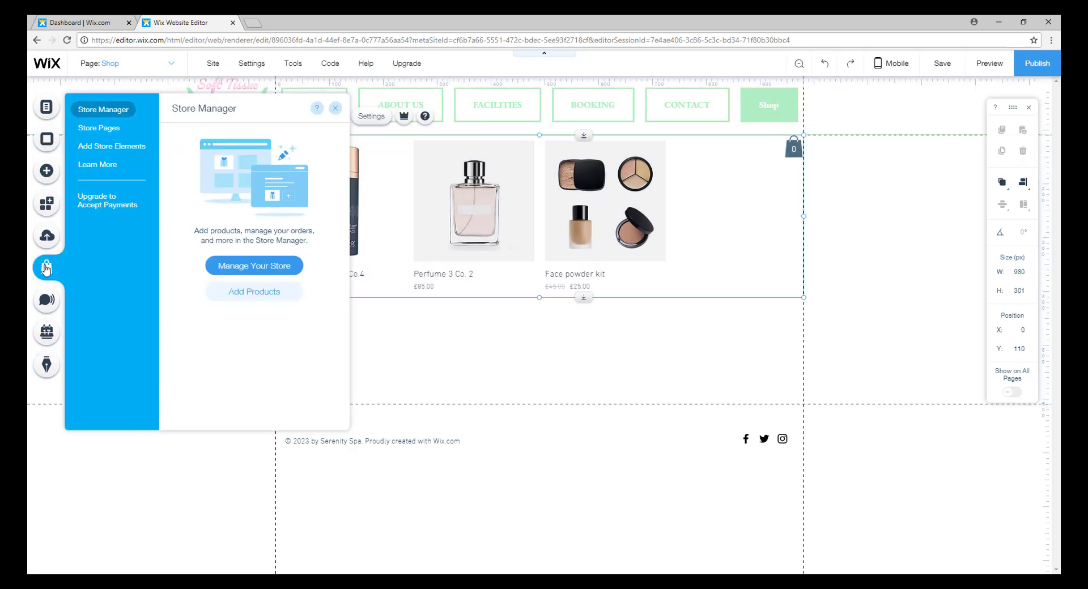
left_click(106, 129)
left_click(326, 147)
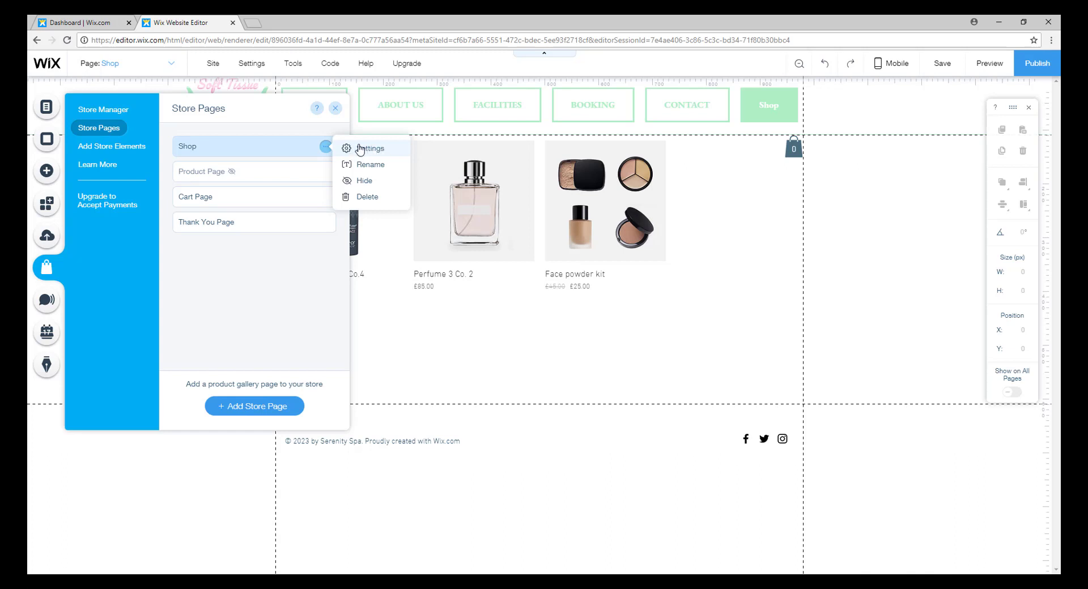
left_click(335, 109)
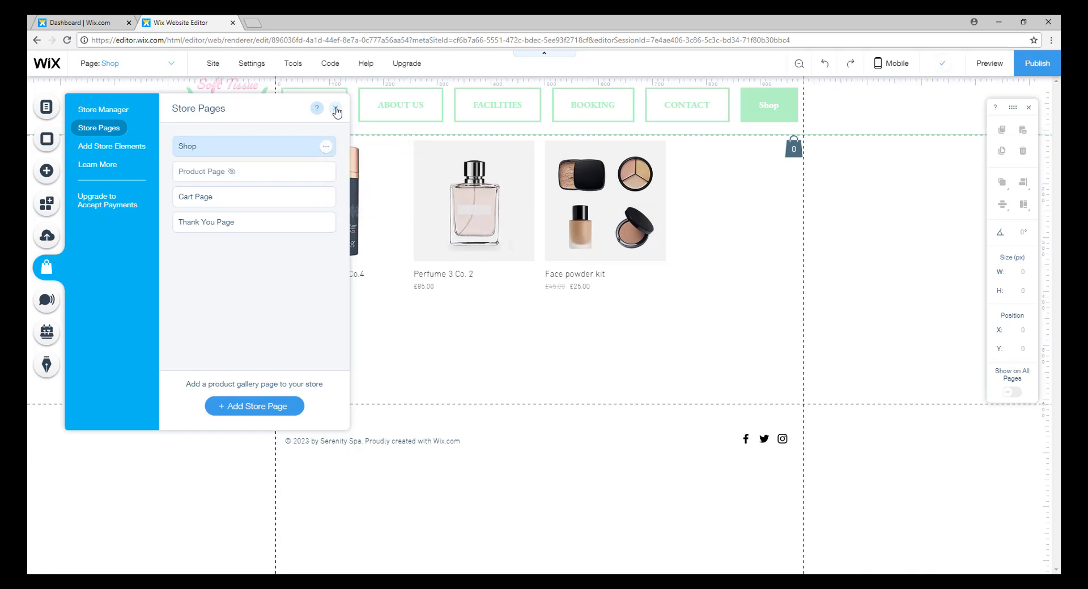
left_click(296, 199)
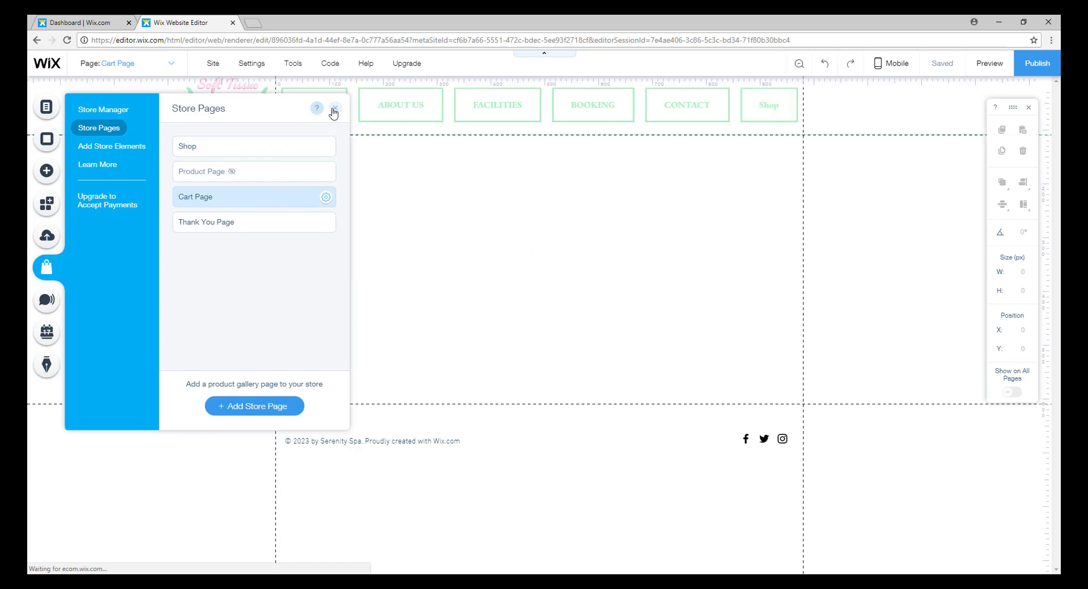
left_click(335, 108)
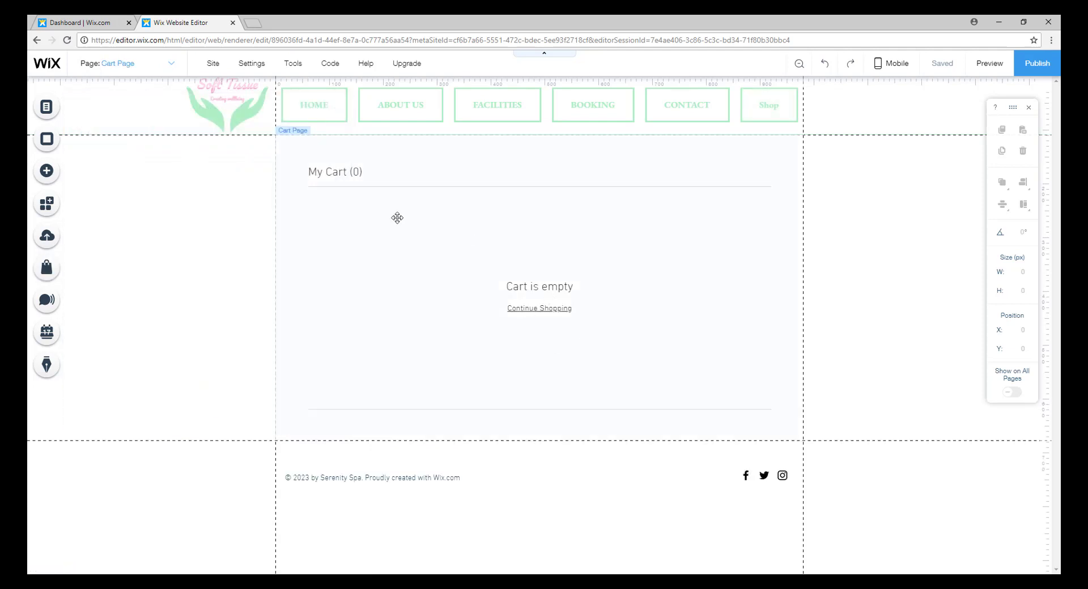
Check the store's Thank You Page, then bring up the Product Page.
left_click(47, 267)
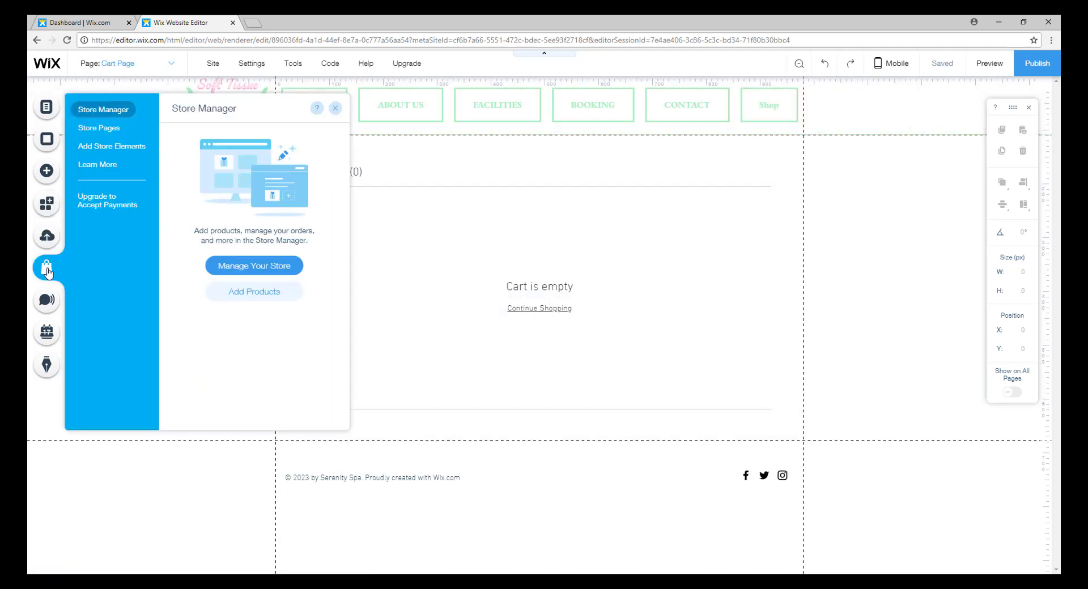
left_click(99, 127)
left_click(247, 221)
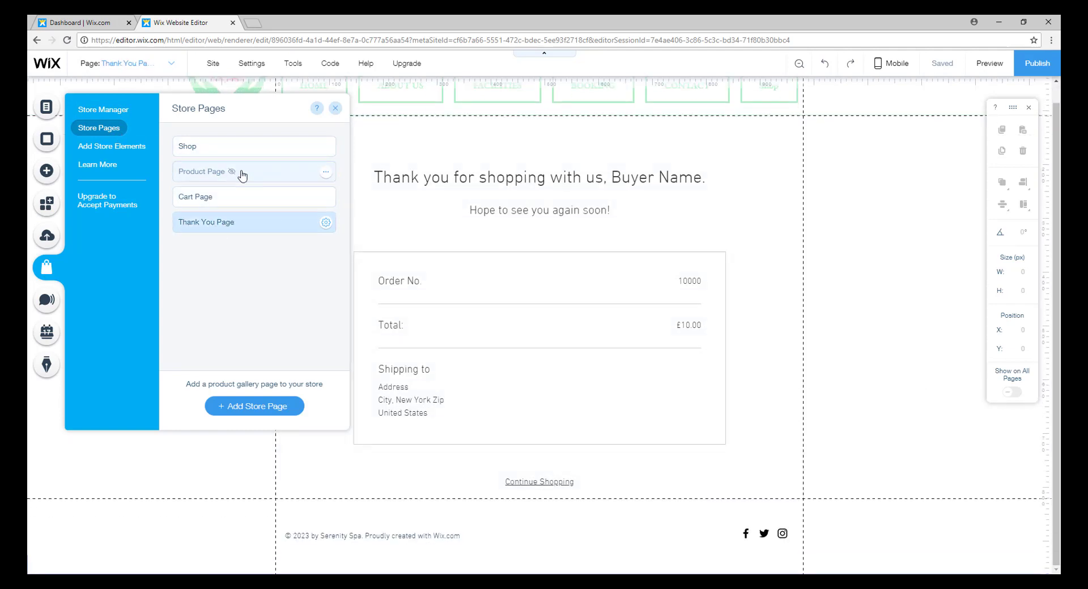
left_click(240, 173)
In the product widget's design settings, make the ADD TO CART button fill pink.
left_click(335, 108)
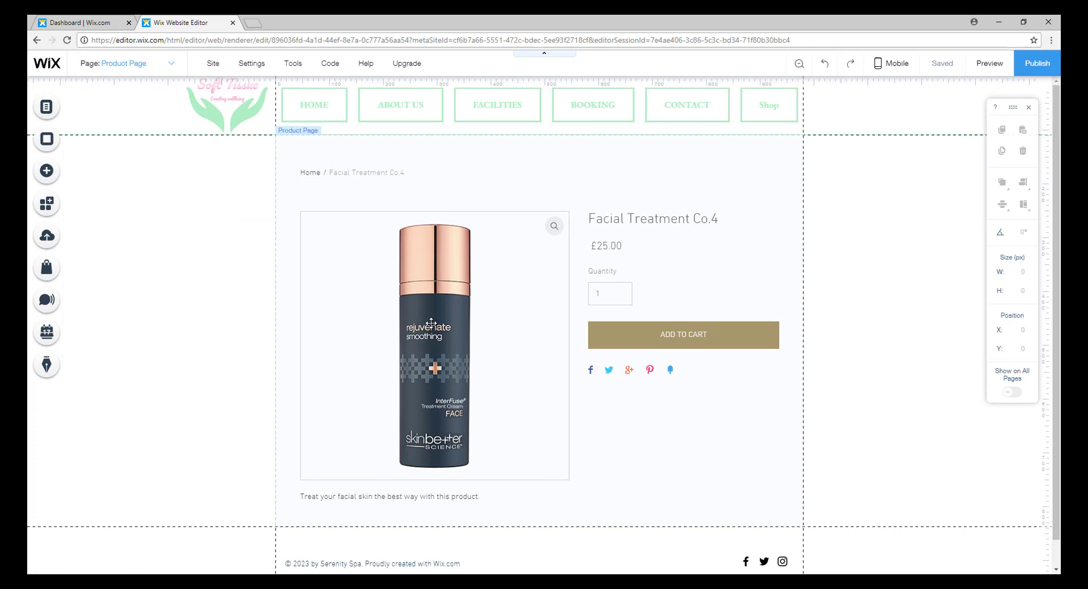
scroll(510, 227, "down", 1)
left_click(536, 183)
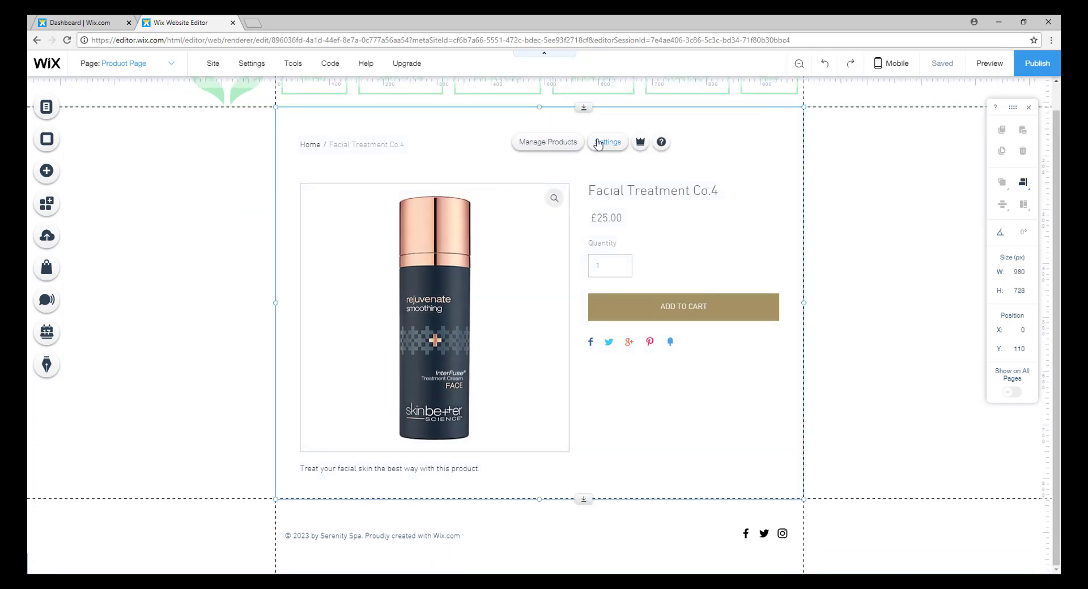
left_click(602, 146)
left_click(113, 191)
left_click(156, 199)
left_click(260, 309)
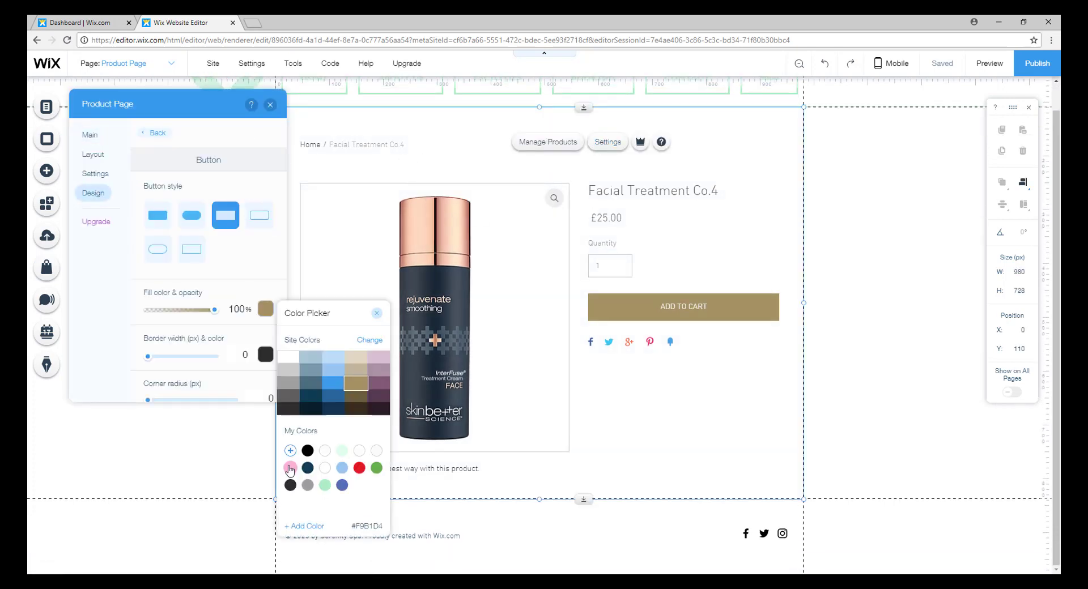
left_click(294, 451)
Give the button text a serif font and increase its size.
scroll(204, 255, "down", 2)
left_click(241, 356)
left_click(386, 457)
left_click(337, 507)
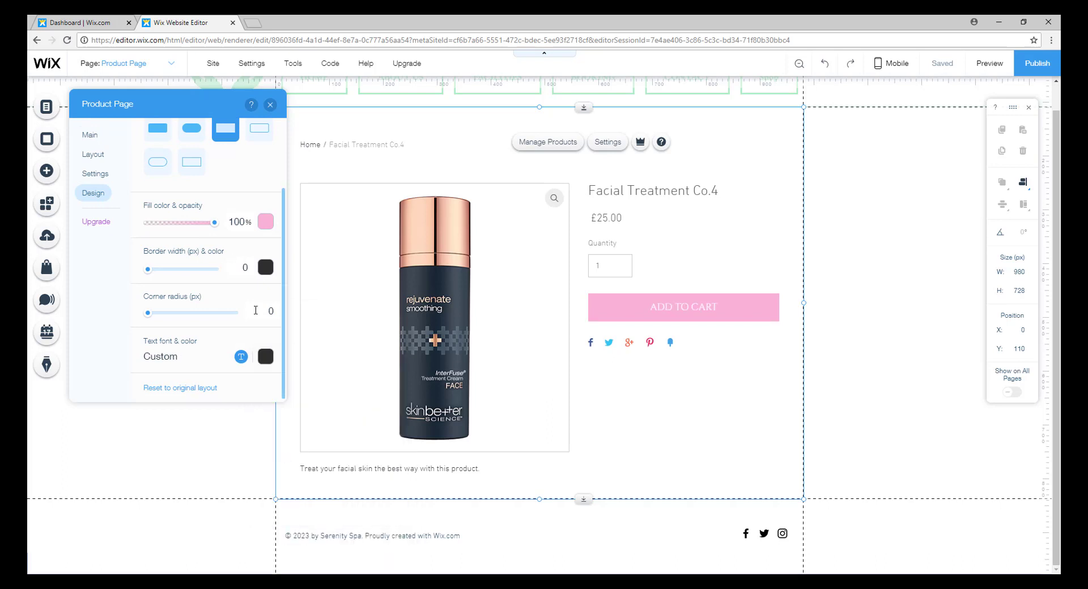
left_click(241, 356)
left_click_drag(335, 508, 348, 508)
left_click(113, 175)
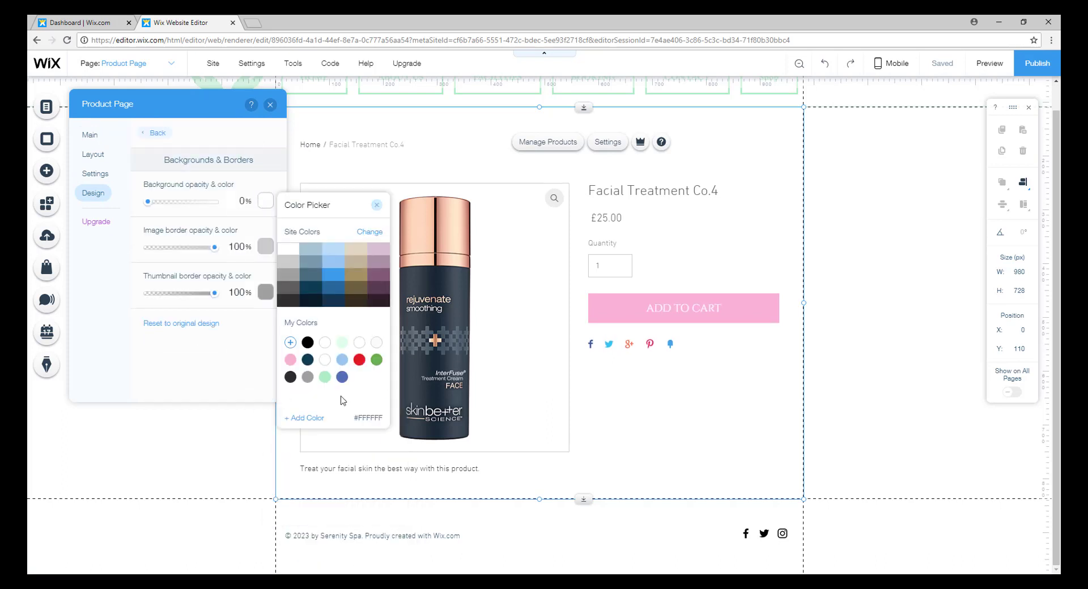
Set the page background to light green #ADEFC4 at 100% opacity.
left_click(325, 377)
left_click_drag(147, 201, 220, 200)
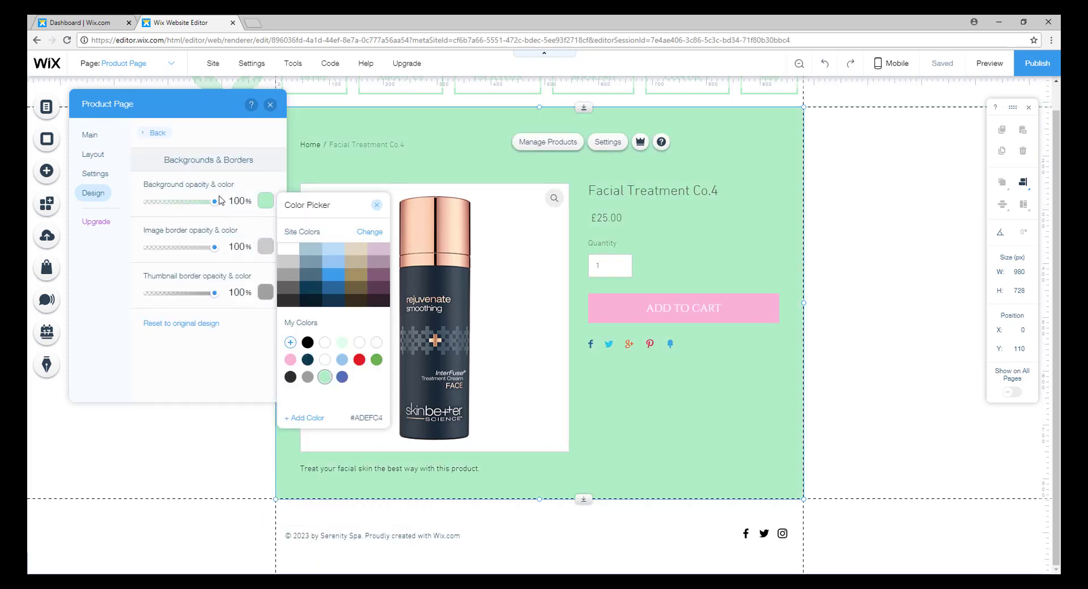
left_click(238, 199)
Keep the Classic layout and show product image thumbnails as dots.
left_click(95, 173)
left_click(93, 154)
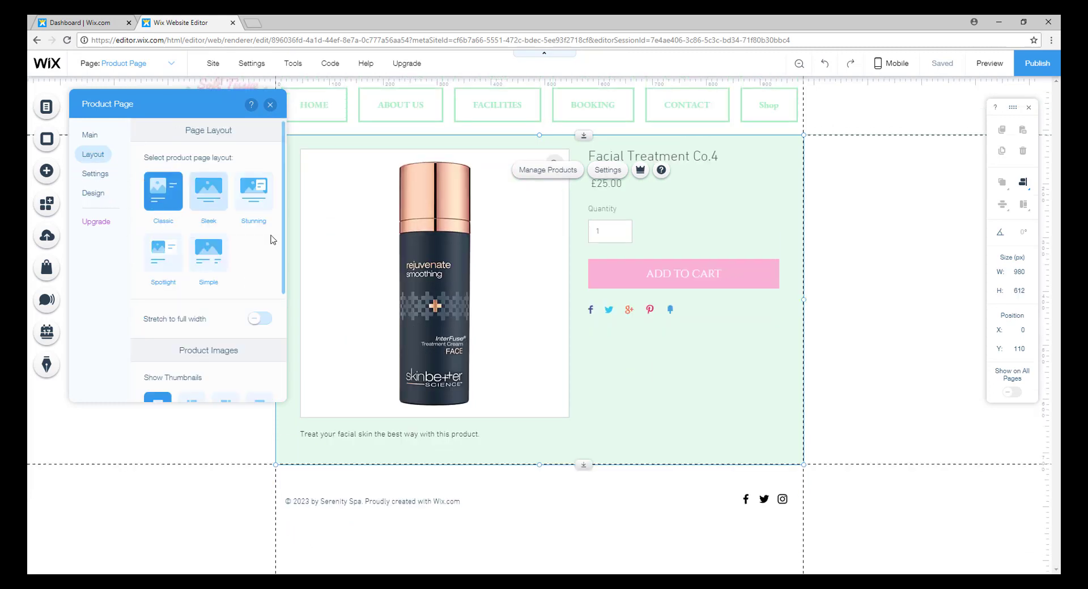
left_click(254, 191)
left_click(163, 191)
scroll(170, 255, "down", 3)
left_click(191, 243)
left_click(258, 250)
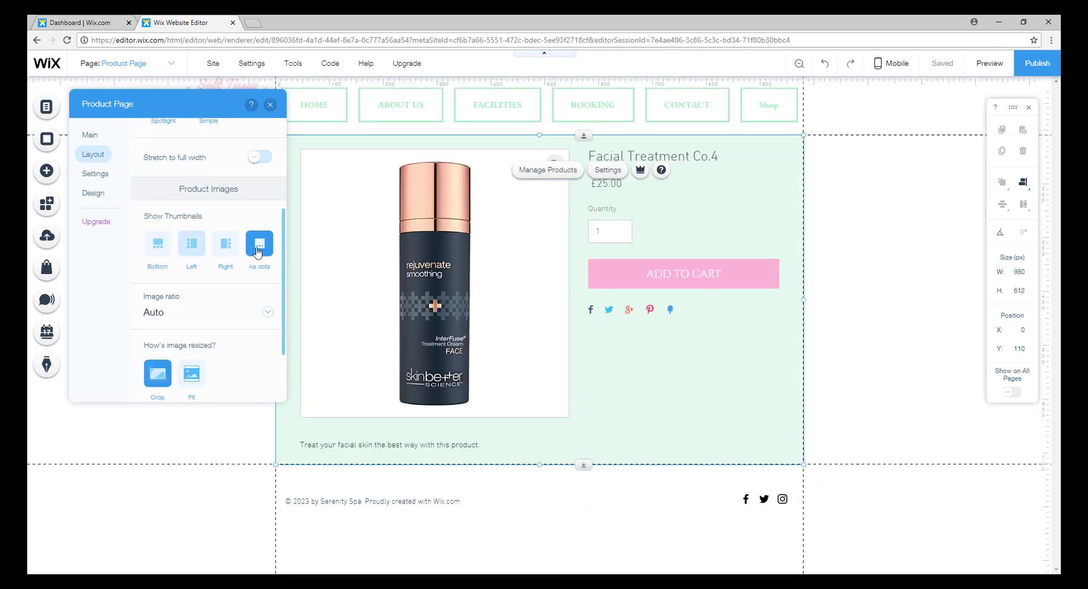
scroll(207, 384, "down", 3)
Review the product details design options, close the settings, and preview the site.
left_click(93, 193)
left_click(258, 178)
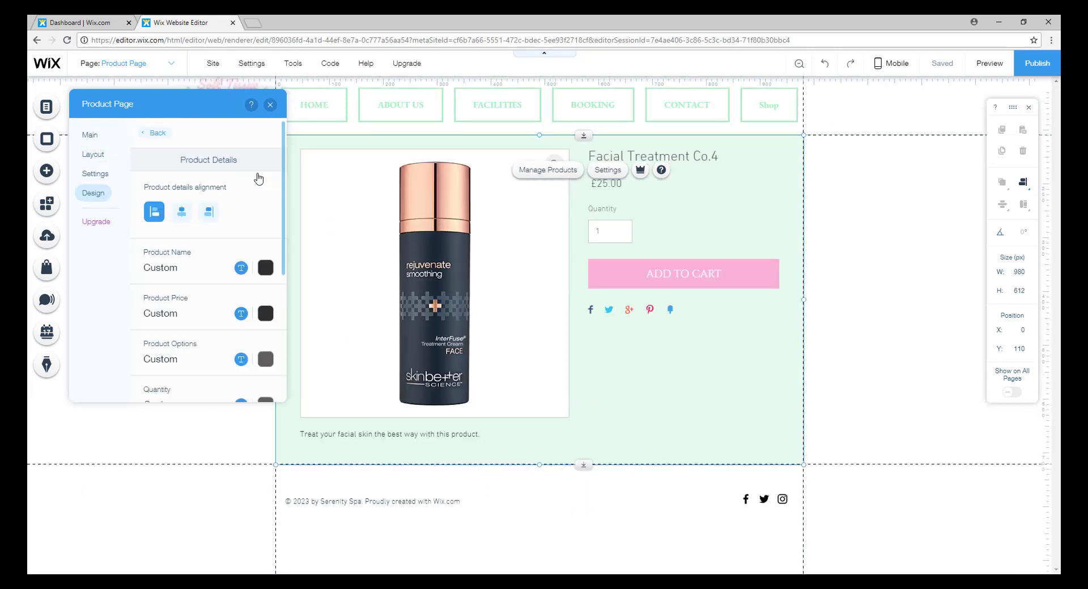
left_click(270, 105)
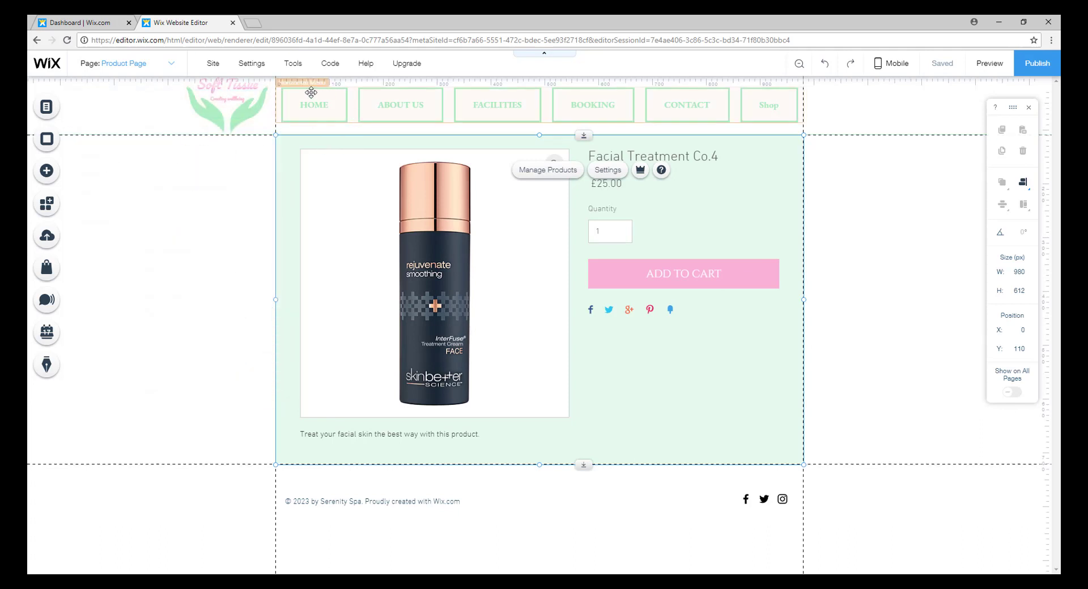
left_click(990, 64)
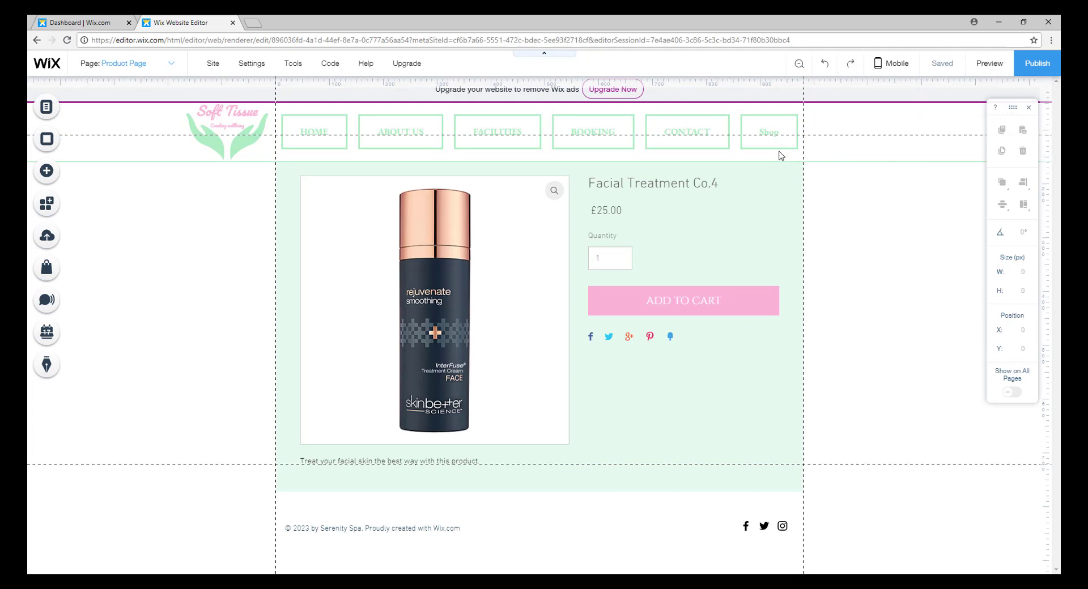
In the preview, open the Shop page and the Face powder kit product.
left_click(771, 141)
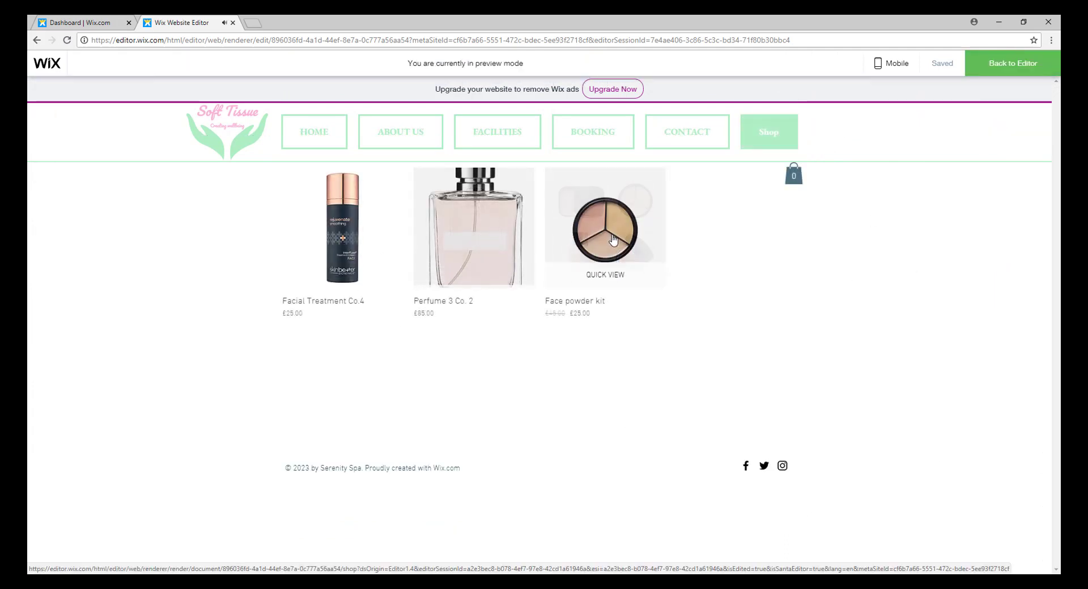
left_click(615, 235)
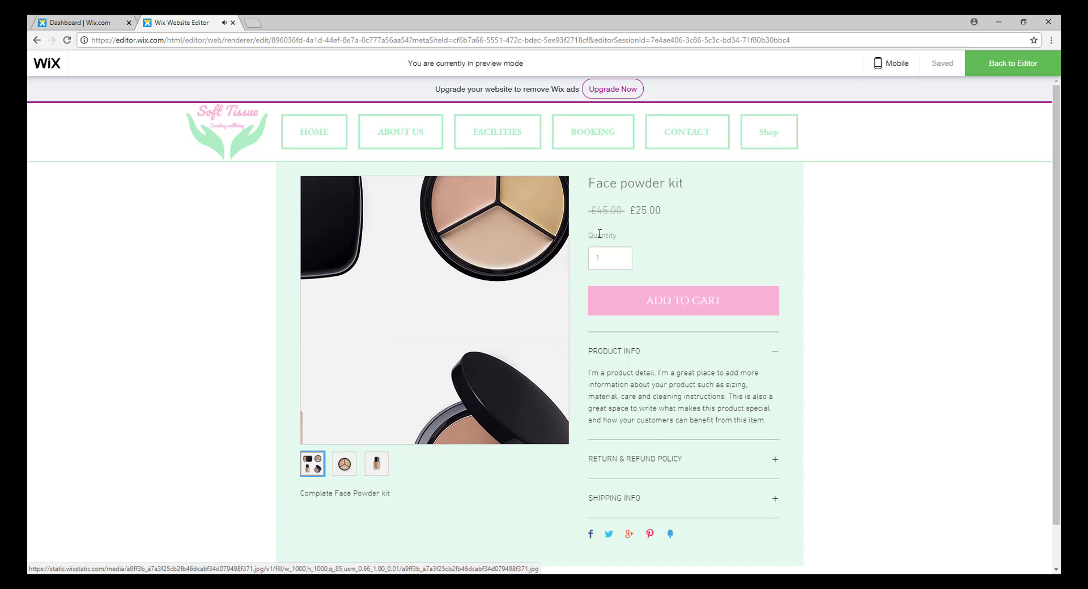
scroll(701, 214, "down", 1)
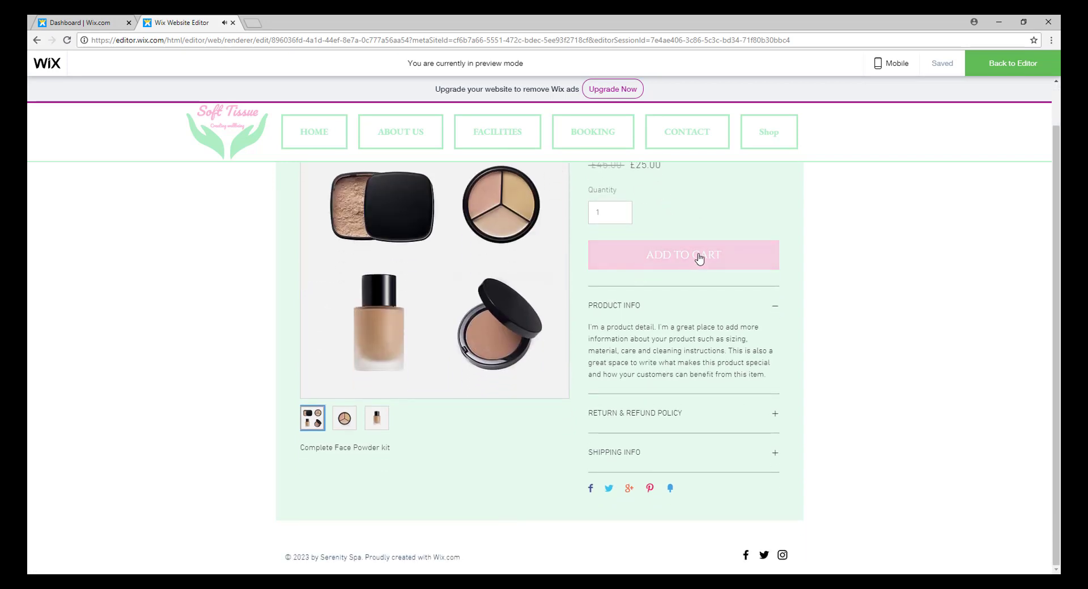
scroll(709, 269, "up", 1)
scroll(718, 308, "down", 1)
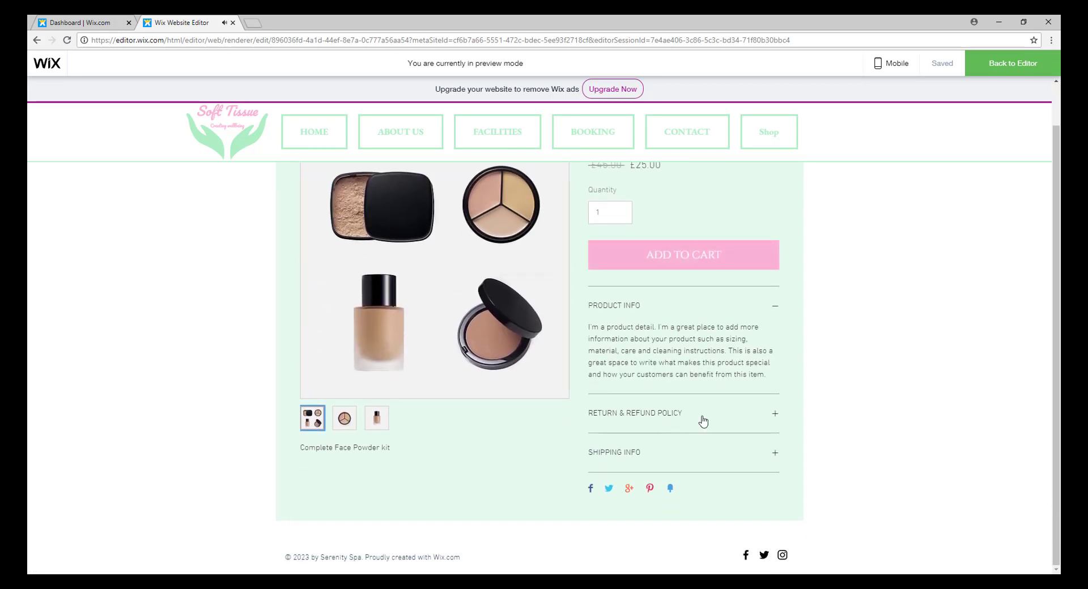
Expand and collapse the Product Info, Return & Refund Policy and Shipping Info sections.
left_click(776, 312)
left_click(776, 348)
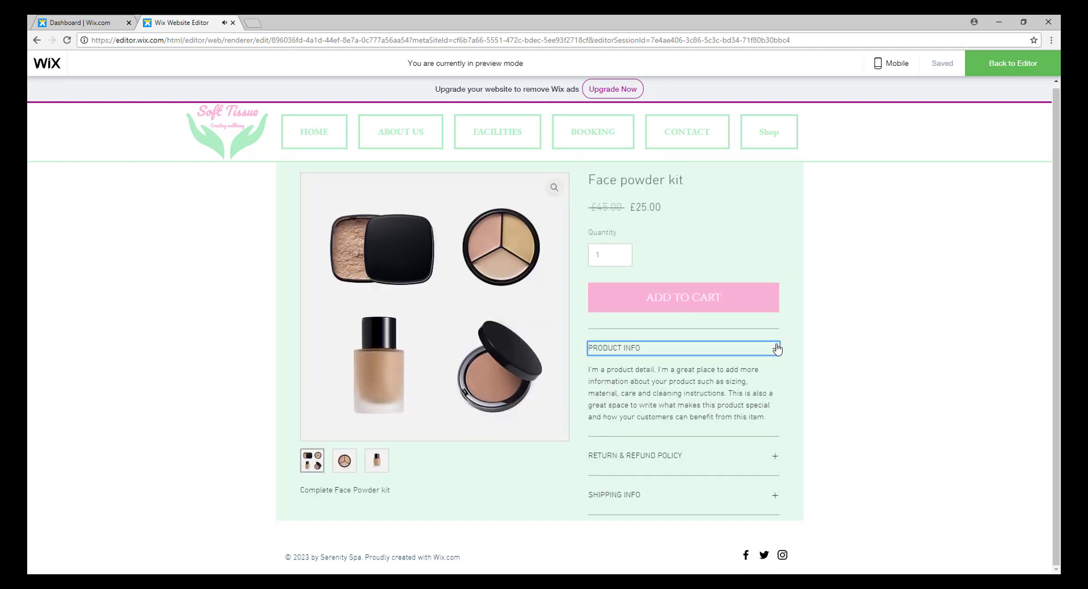
left_click(774, 457)
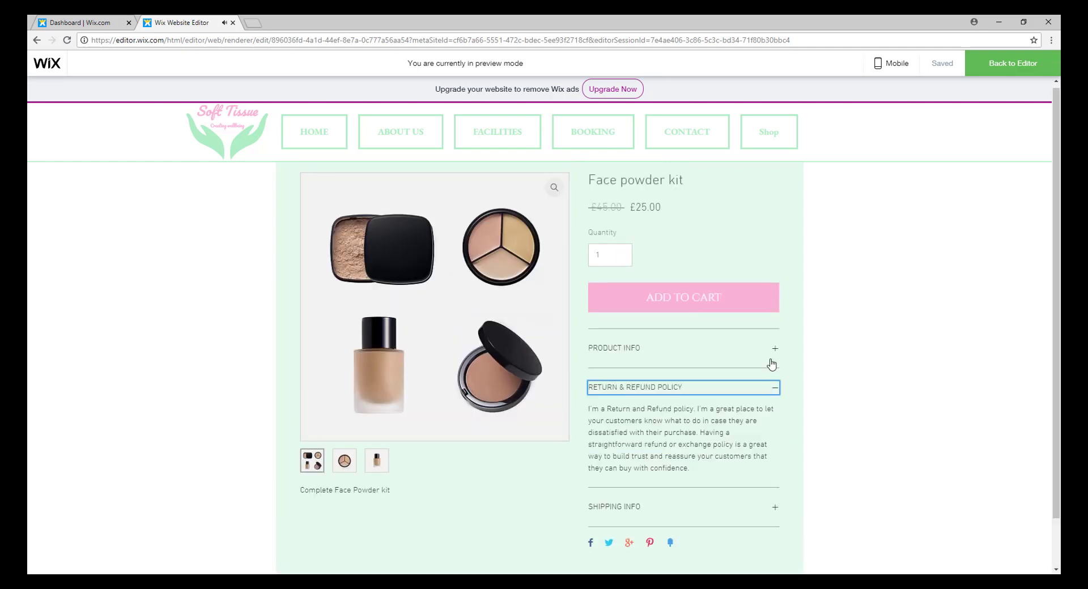
left_click(777, 507)
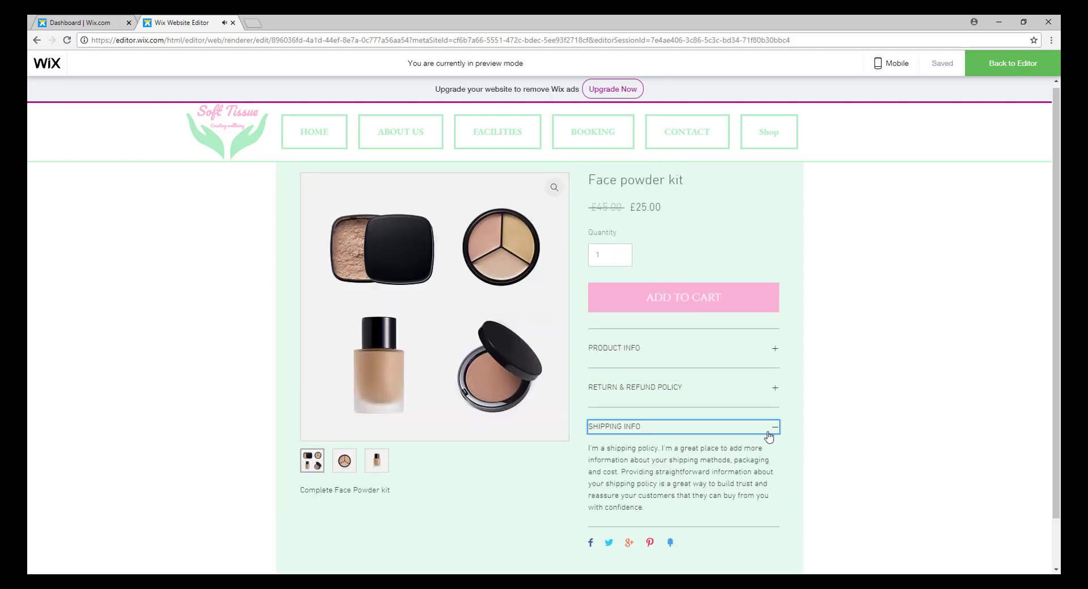
left_click(772, 434)
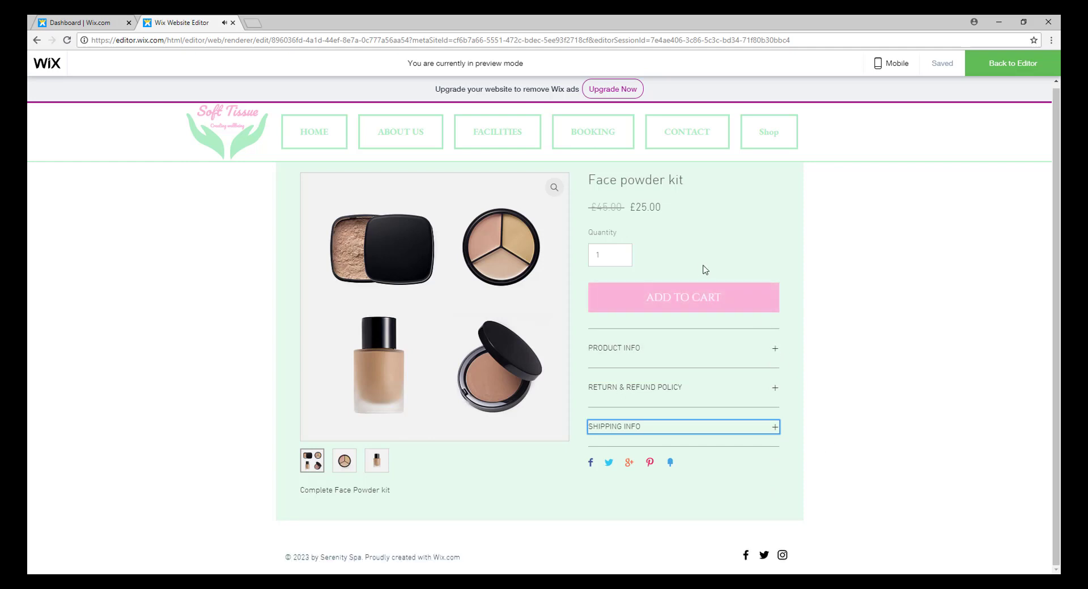
left_click_drag(600, 211, 620, 209)
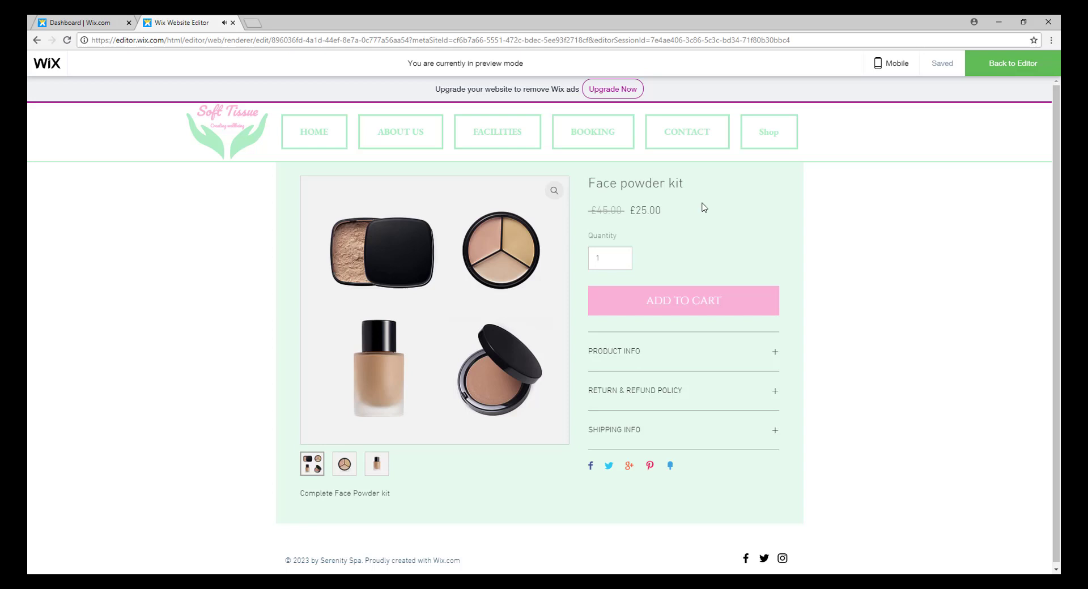
Return to the editor and add a new page named SHOP in the Site Menu.
left_click(1002, 67)
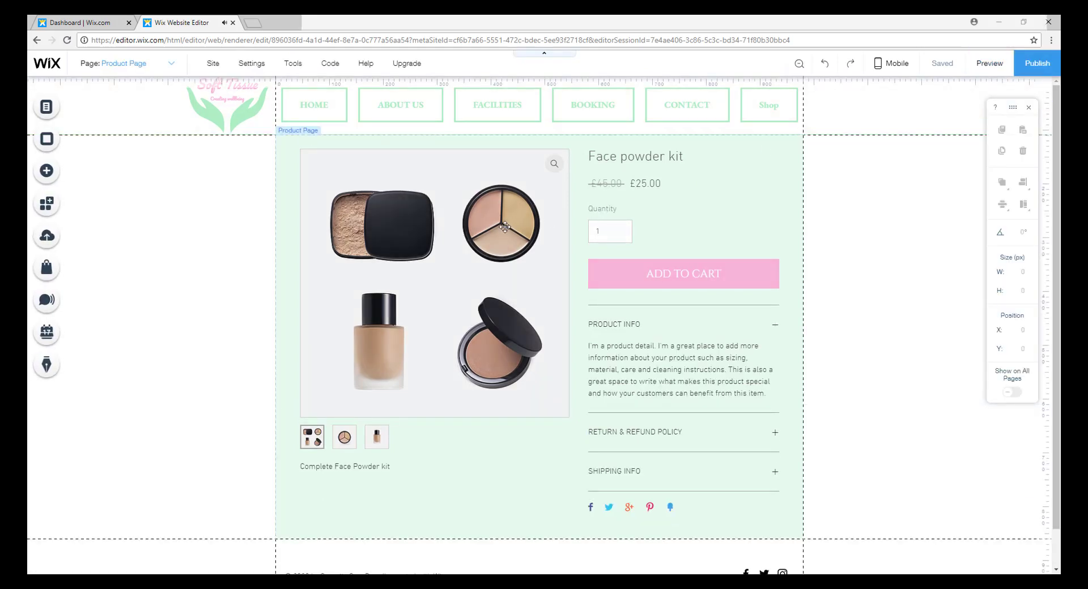
left_click(846, 229)
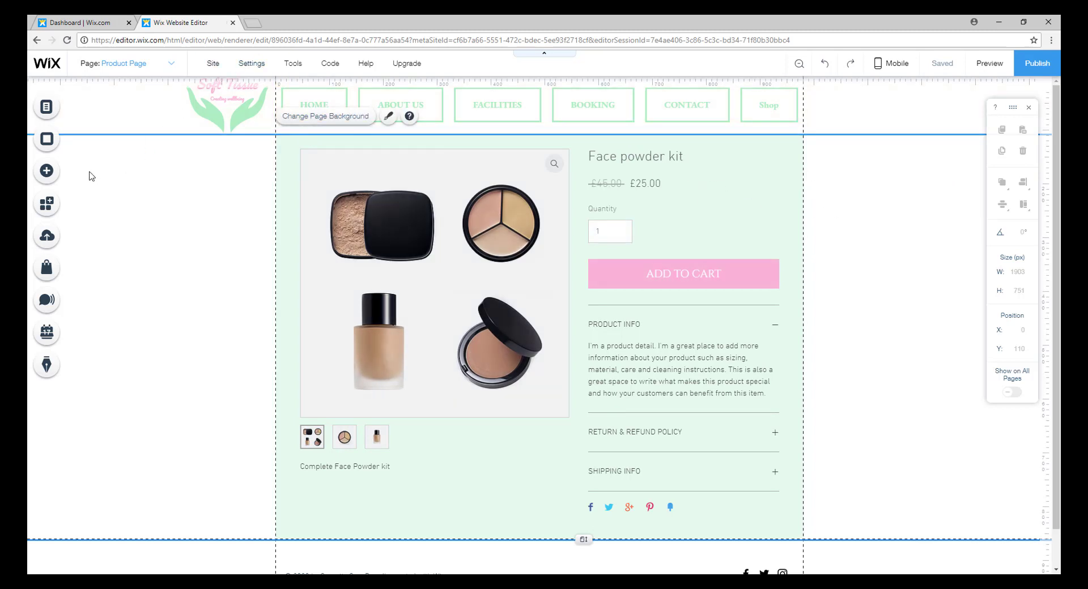
left_click(45, 112)
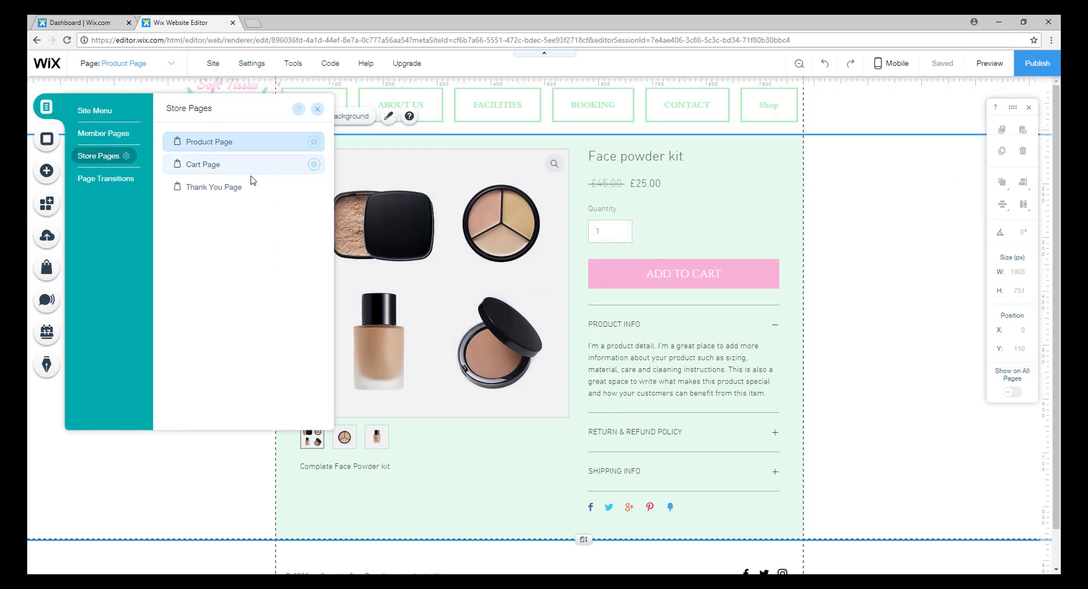
left_click(103, 117)
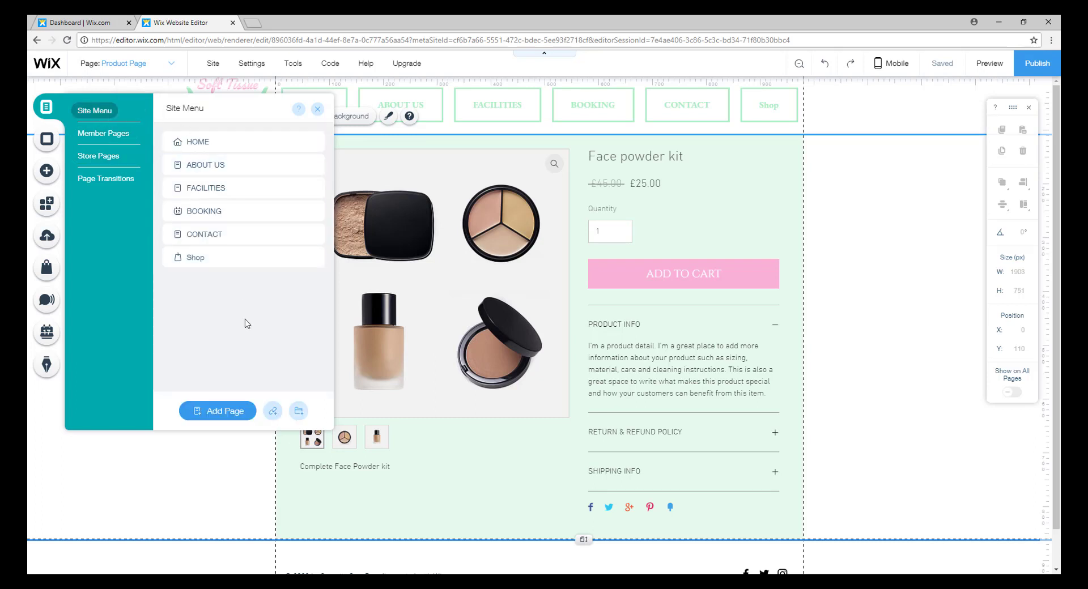
left_click(225, 411)
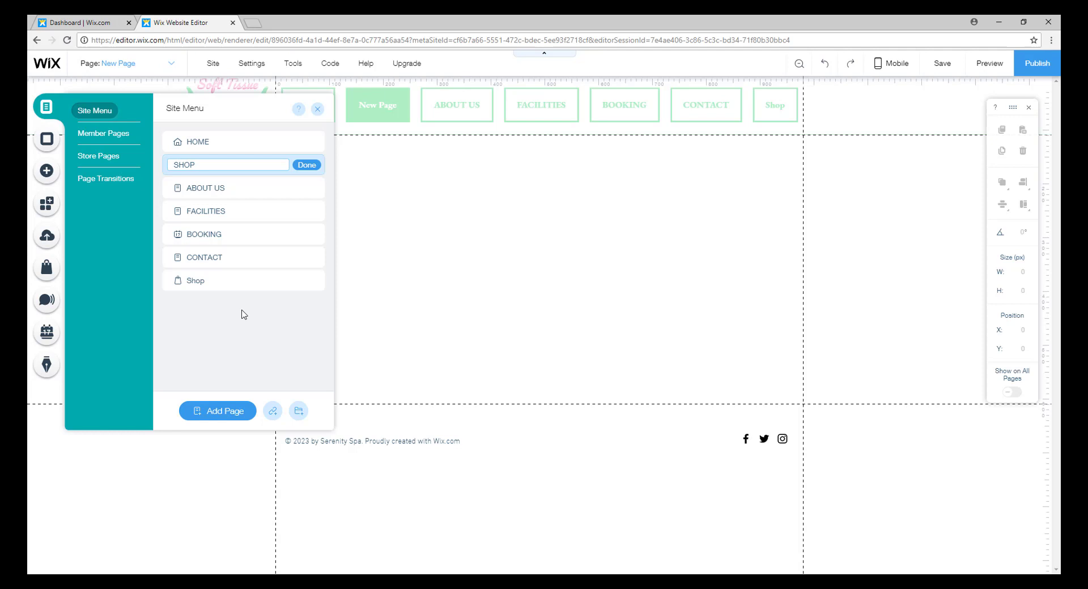
left_click(307, 165)
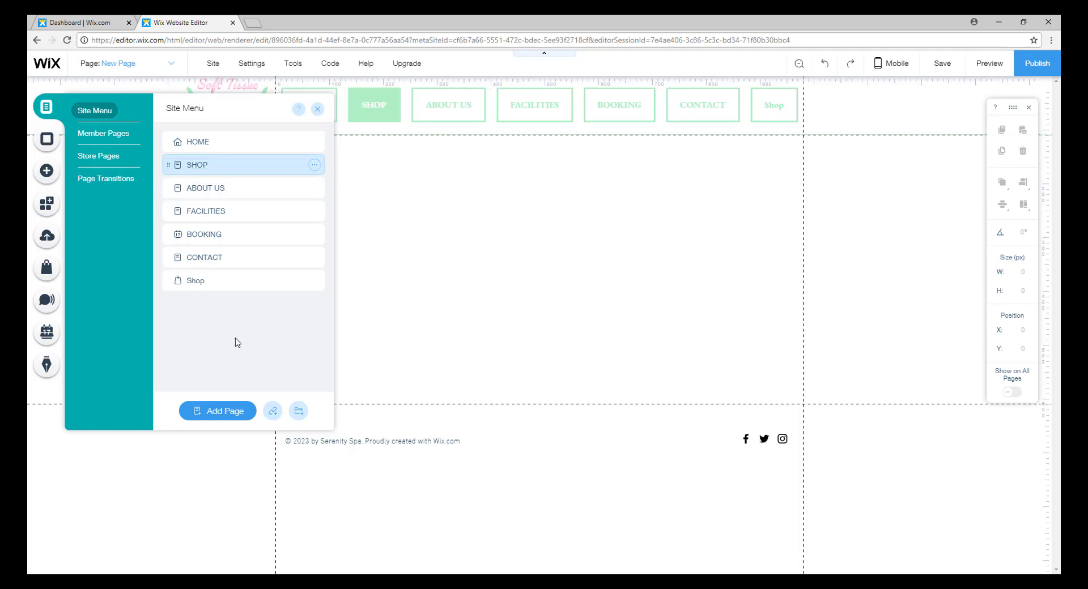
Nest the Shop product page under SHOP as a hidden subpage and close the Site Menu.
left_click_drag(212, 261, 235, 187)
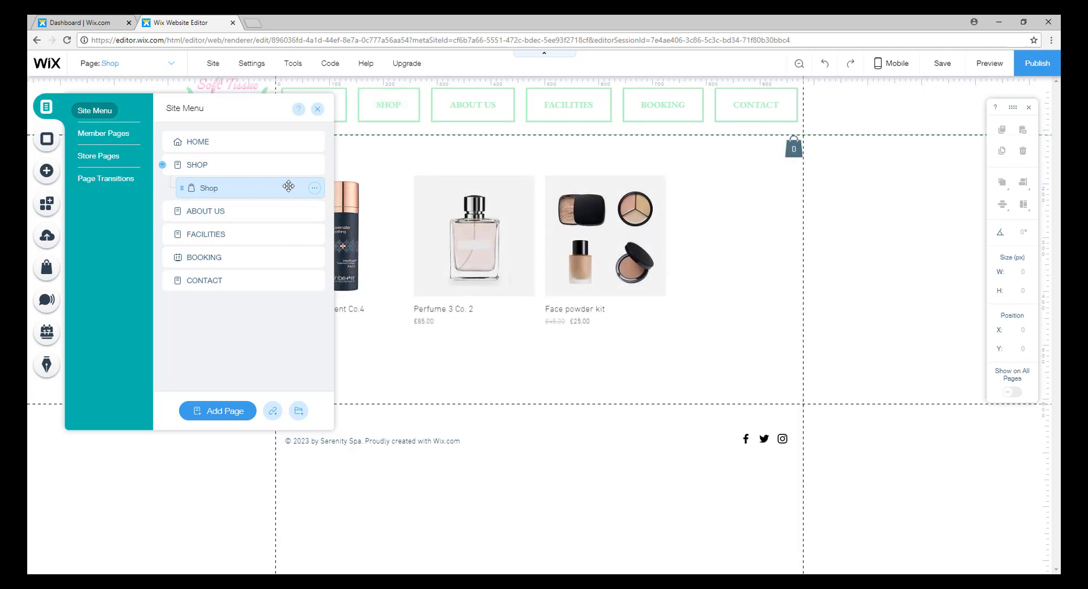
left_click(219, 165)
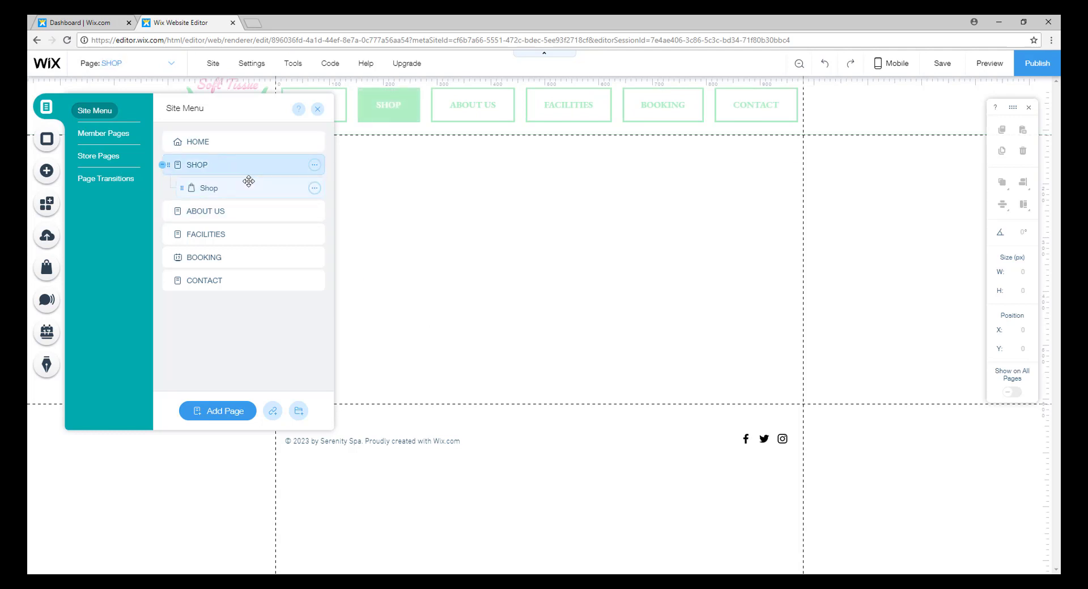
left_click(313, 189)
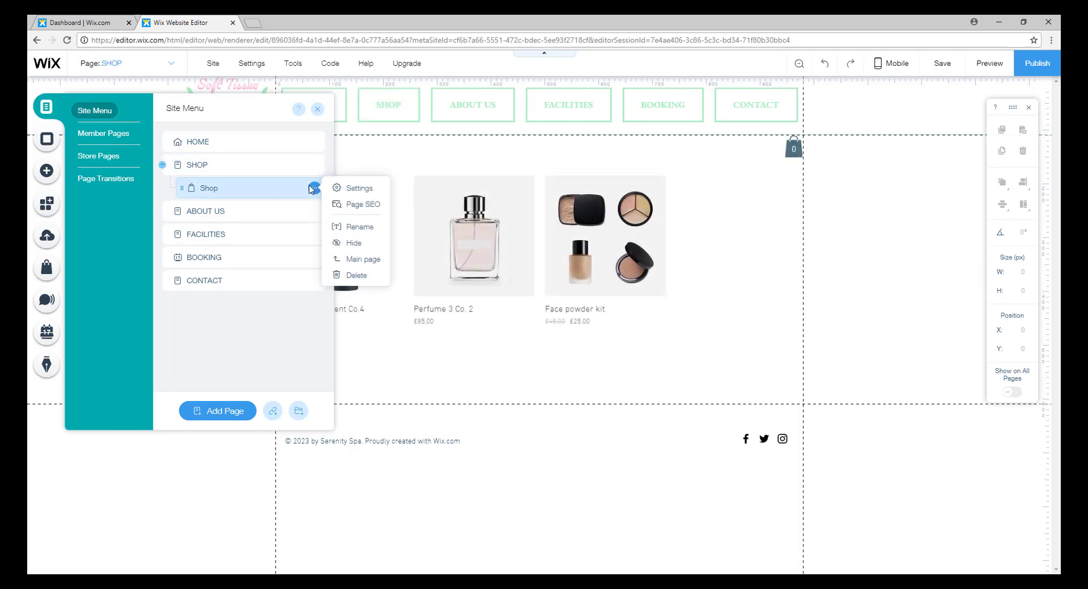
left_click(354, 243)
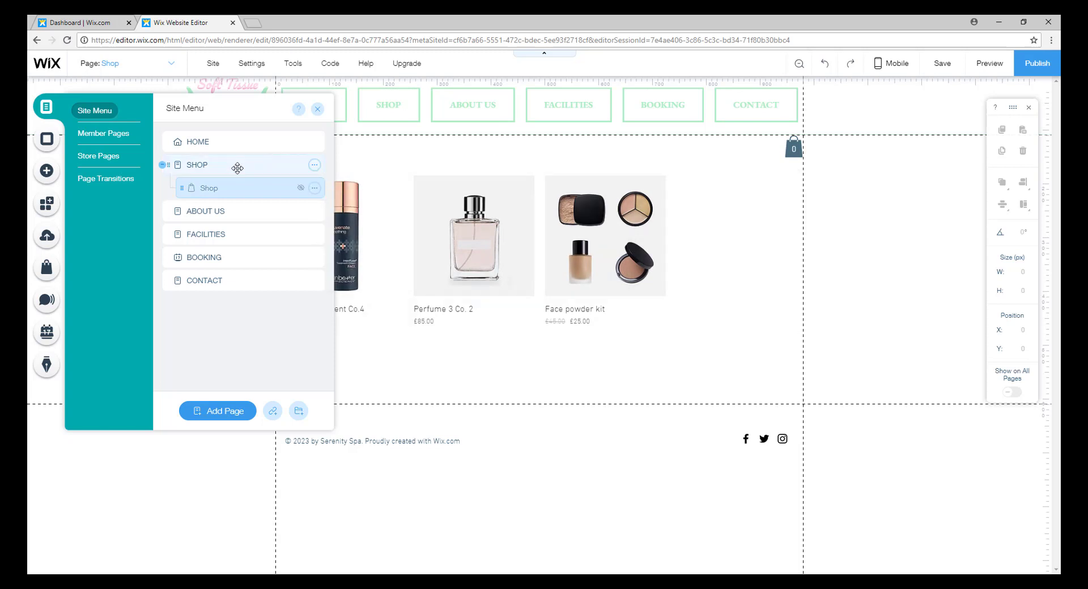
left_click(237, 168)
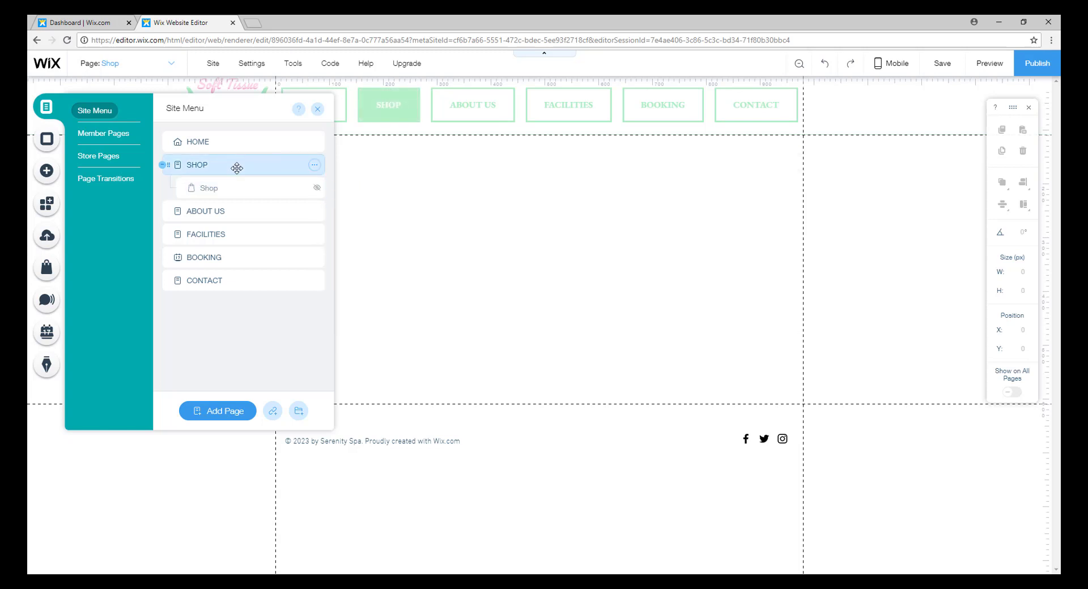
left_click(318, 110)
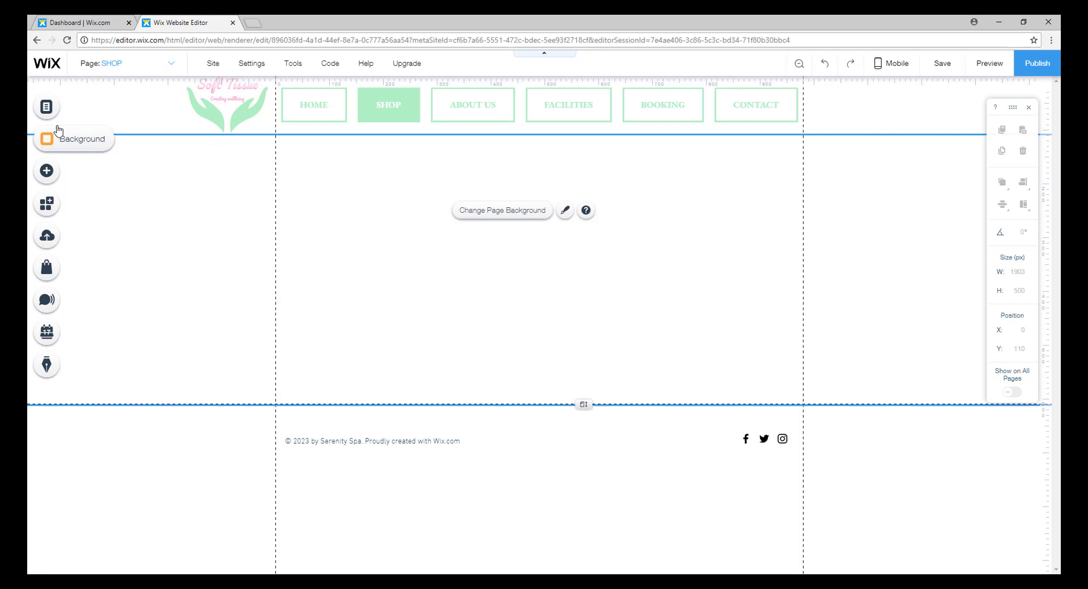
Add the Soft Tissue logo from My Image Uploads and centre it on the SHOP page.
left_click(55, 173)
mouse_move(119, 130)
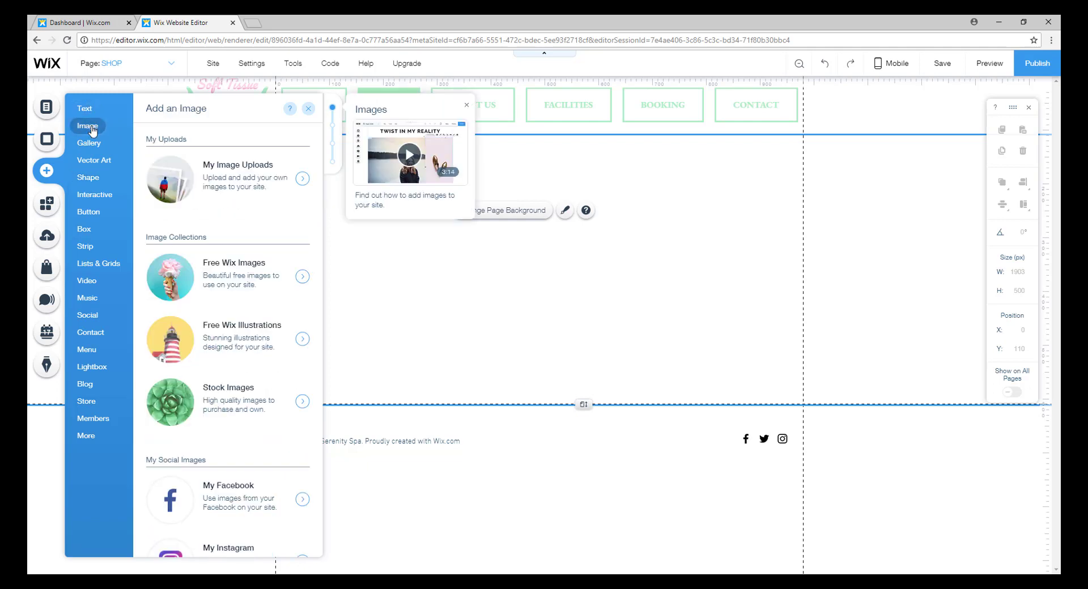
left_click(247, 179)
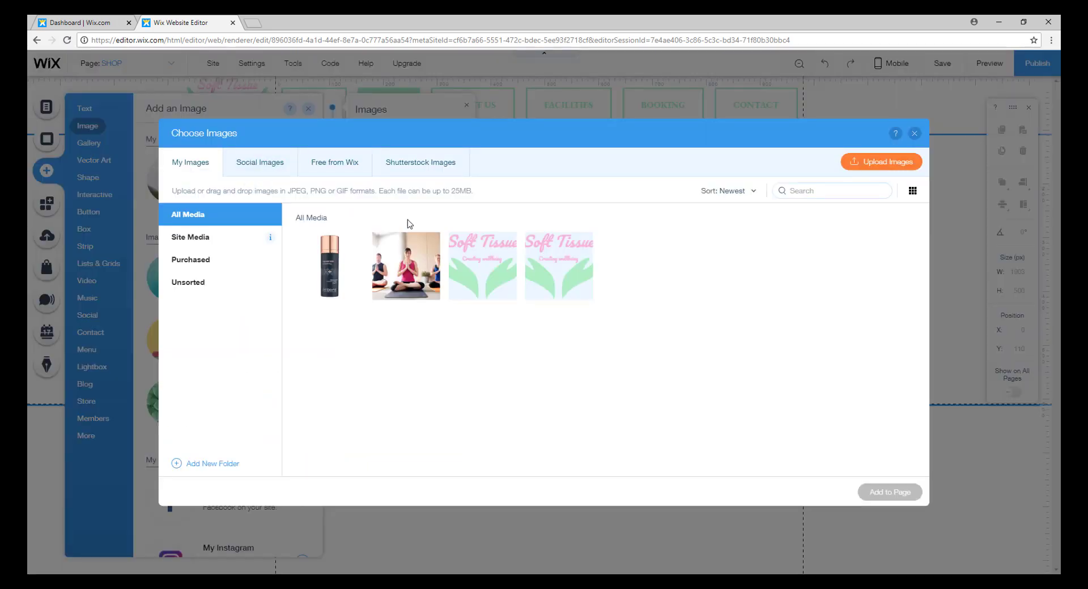
left_click(482, 266)
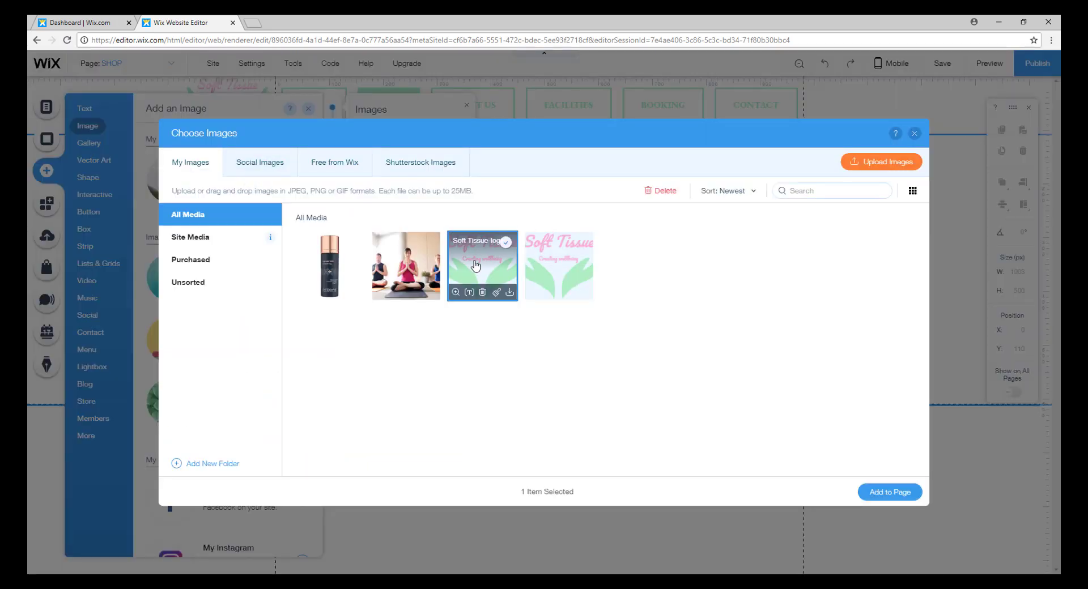
left_click(907, 498)
left_click_drag(561, 309, 560, 264)
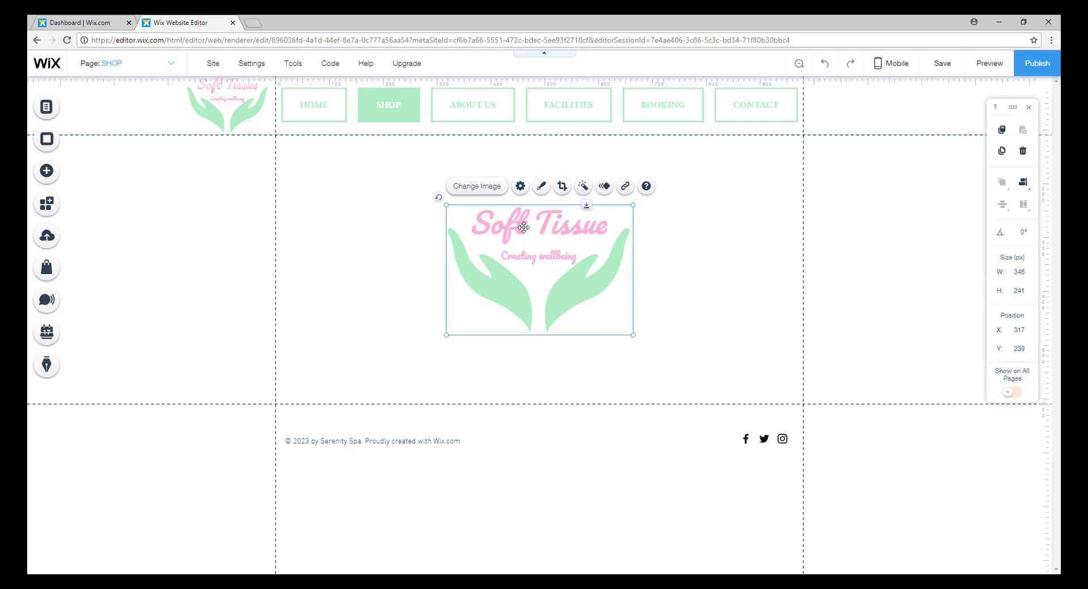
Link the logo image to the hidden Shop page.
left_click(627, 188)
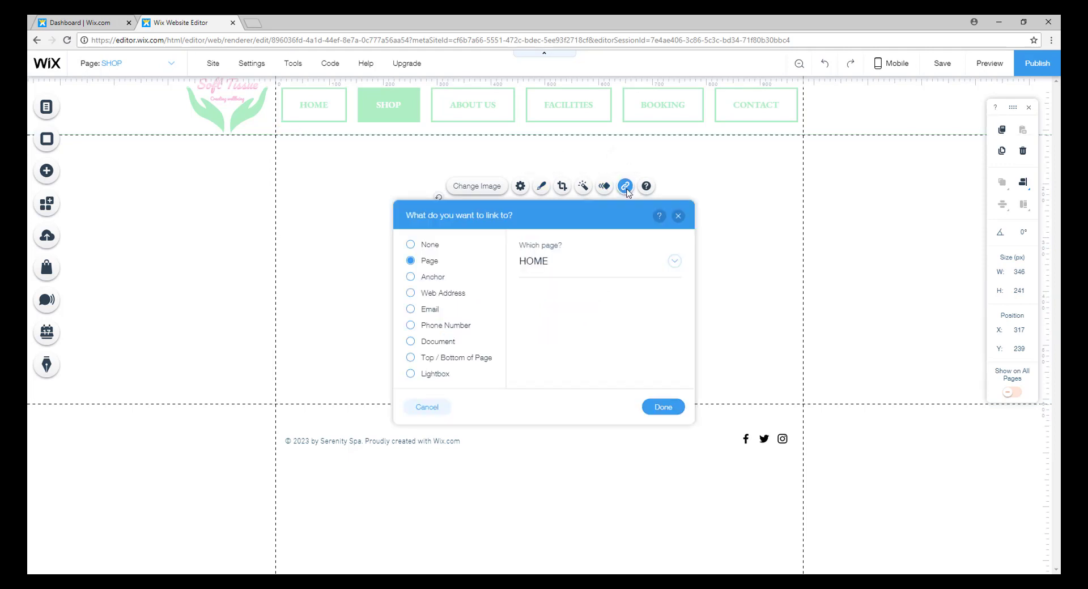
left_click(674, 262)
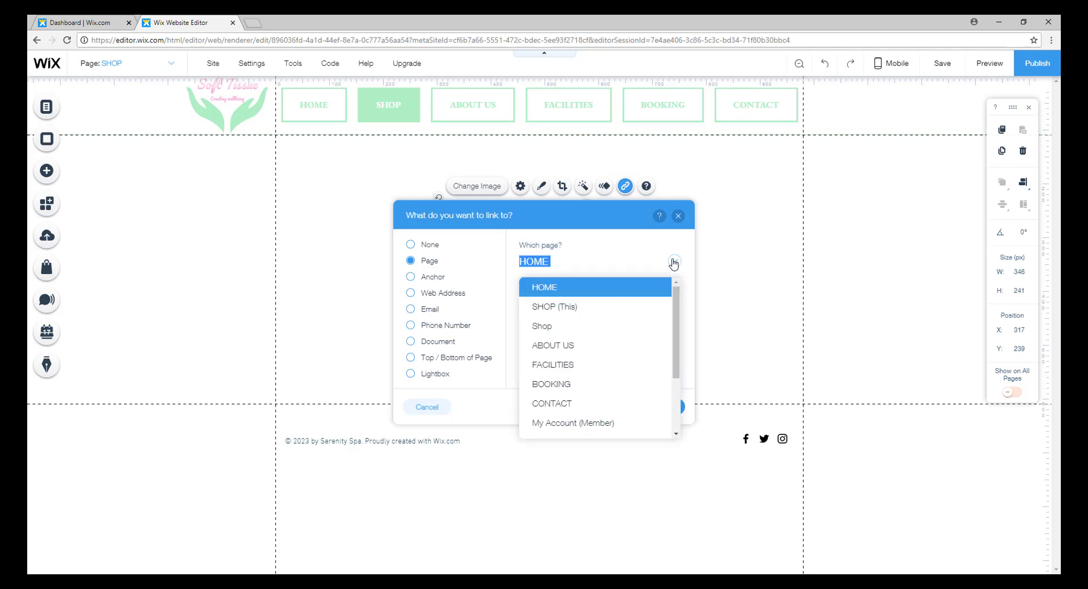
left_click(560, 332)
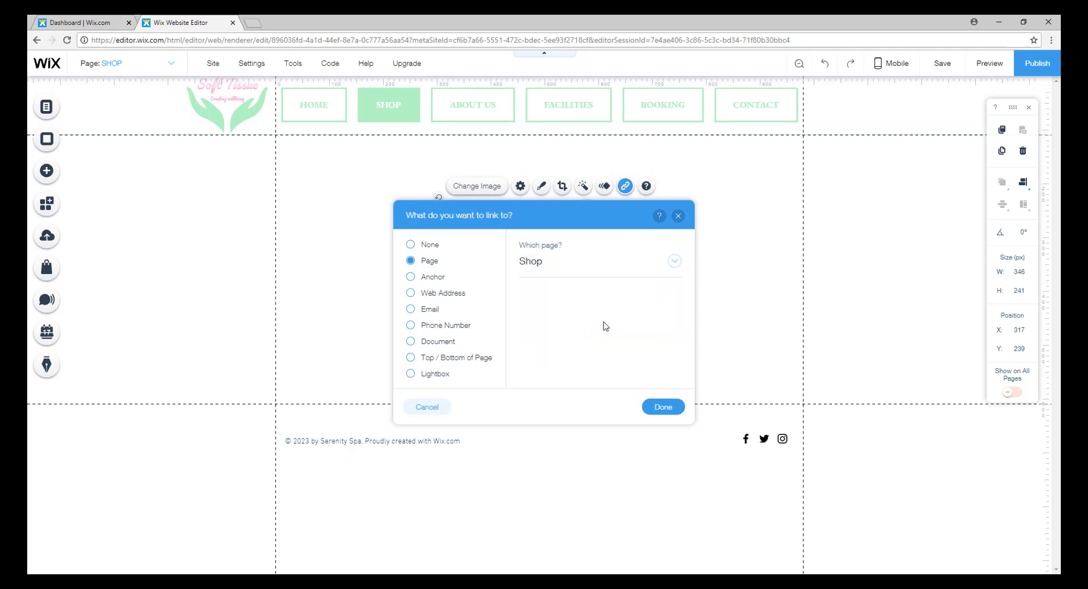
left_click(663, 407)
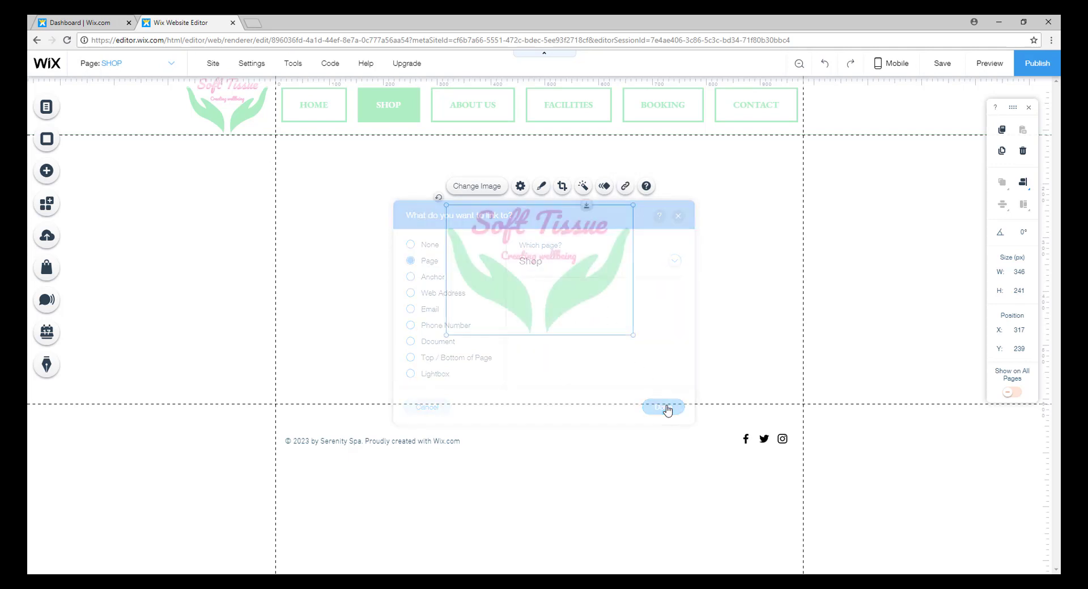
Give the logo a shadow frame preset (distance 15, blur 30, ~22% opacity) and a near-transparent hover fill.
left_click(542, 187)
left_click(752, 483)
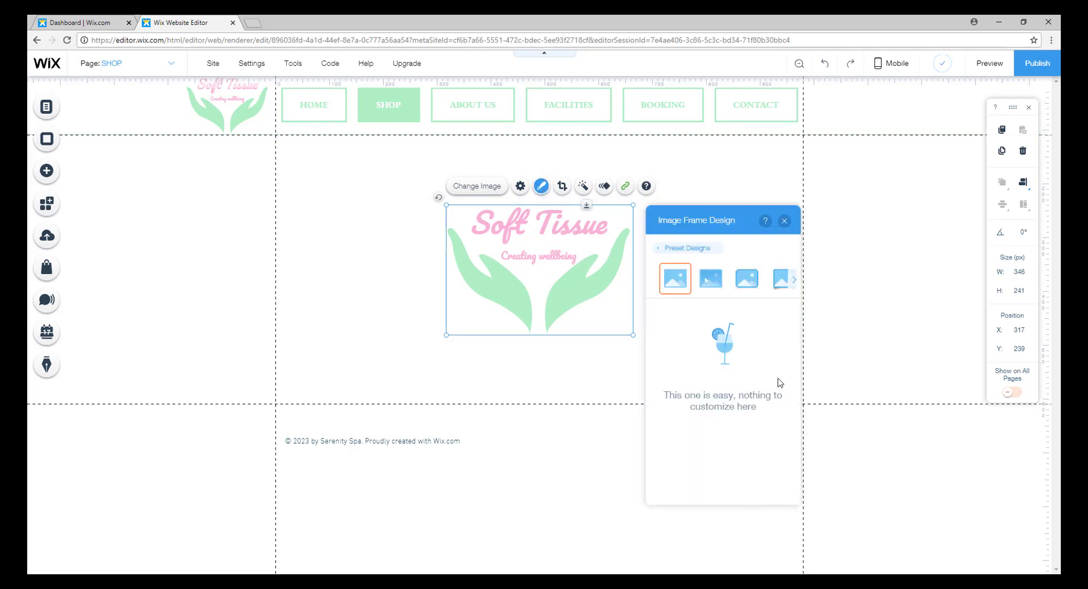
left_click(721, 277)
scroll(729, 340, "down", 5)
scroll(729, 419, "up", 2)
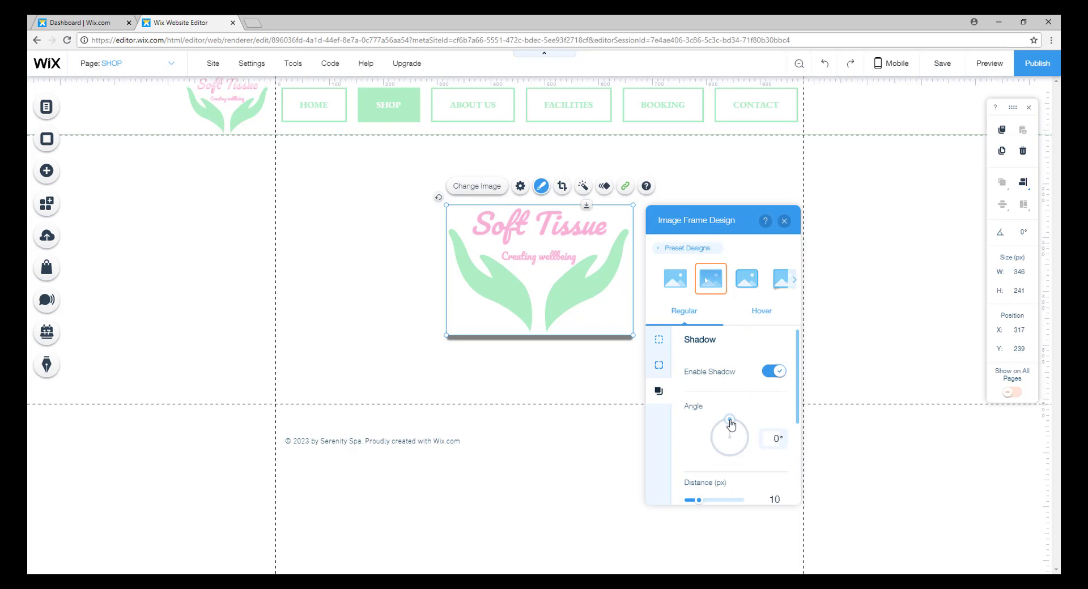
scroll(703, 385, "down", 2)
left_click_drag(697, 364, 704, 363)
left_click_drag(691, 448, 719, 449)
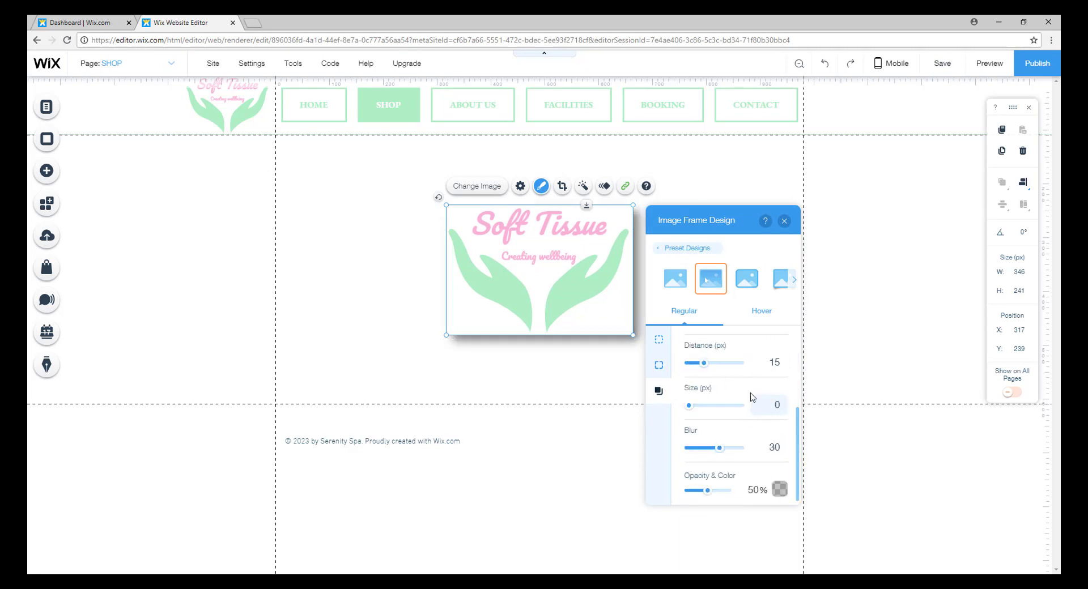
left_click_drag(707, 490, 698, 492)
left_click(761, 311)
left_click_drag(730, 380, 690, 387)
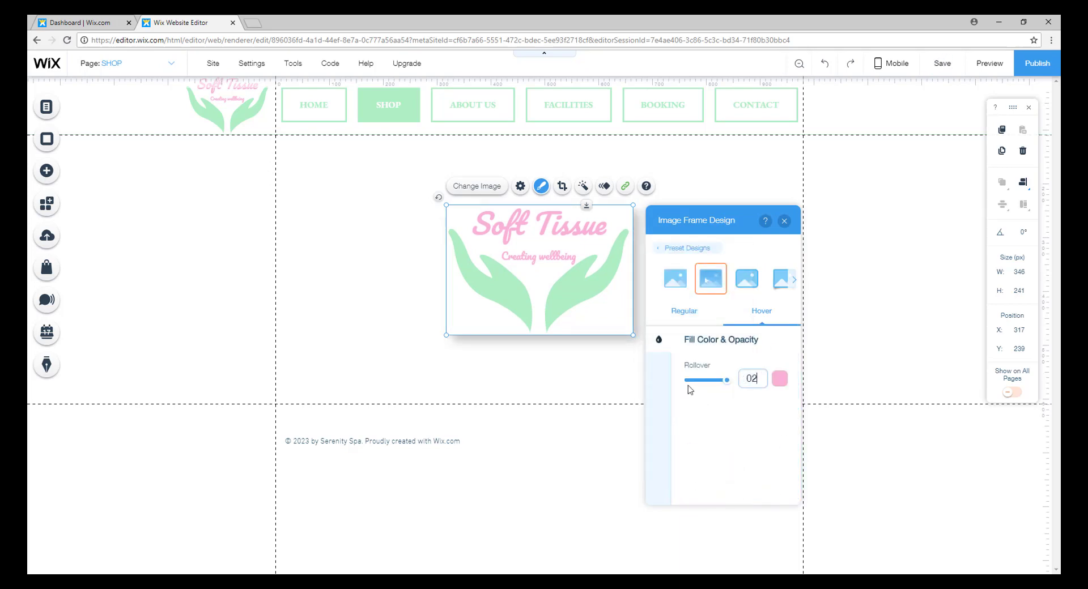
Add a heading reading 'Our Shop' above the logo.
left_click(47, 171)
left_click_drag(224, 203, 538, 173)
double_click(527, 189)
type("Our Shop")
key("ctrl+a")
key("ctrl+b")
key("Escape")
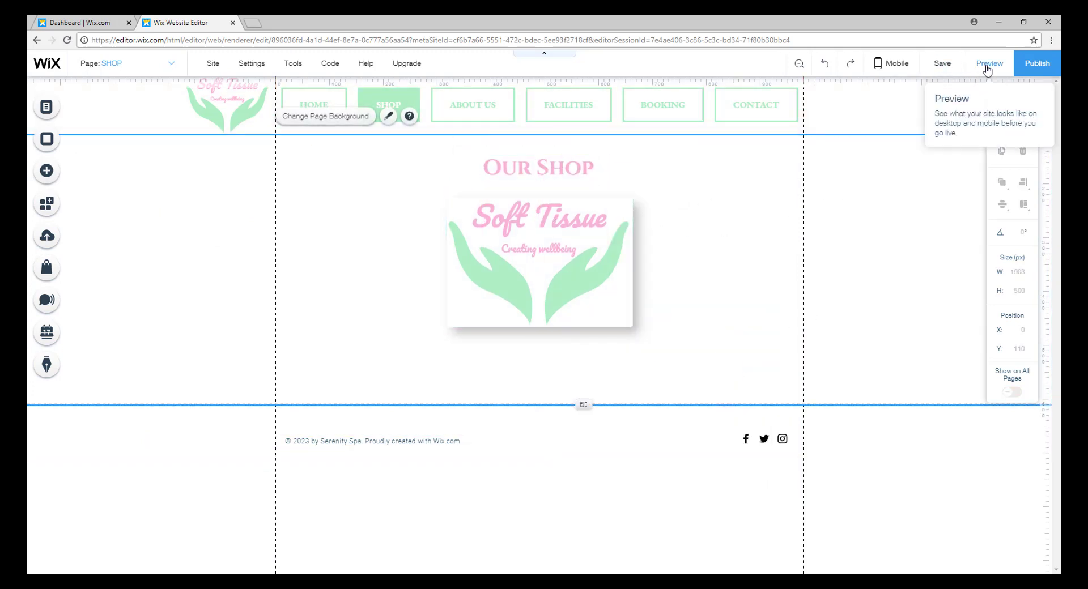
In Preview, go from HOME to SHOP, follow the logo link, and open the Face powder kit product.
left_click(942, 63)
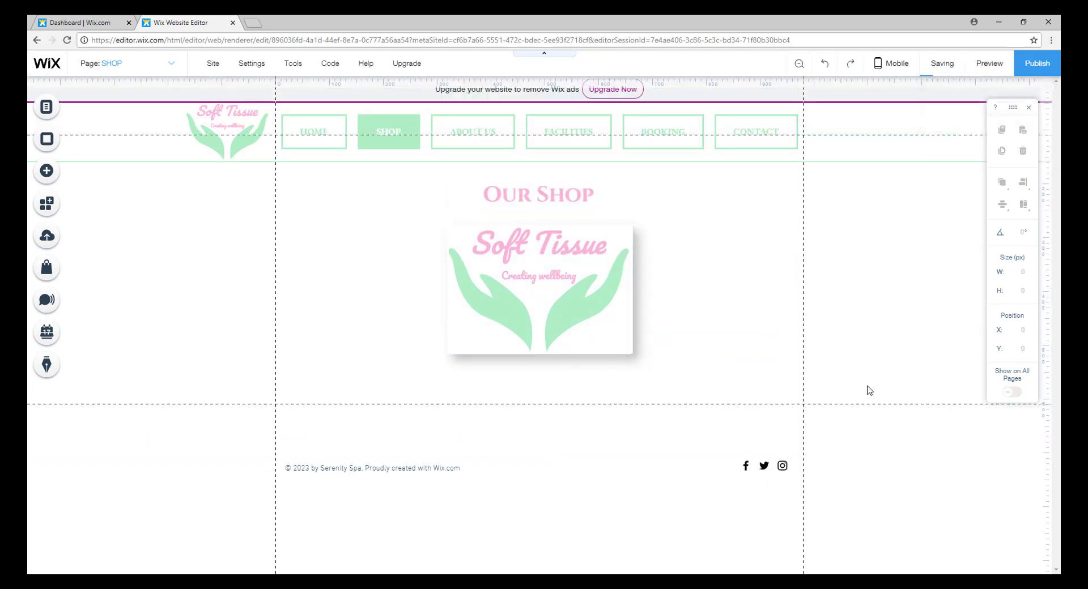
left_click(311, 139)
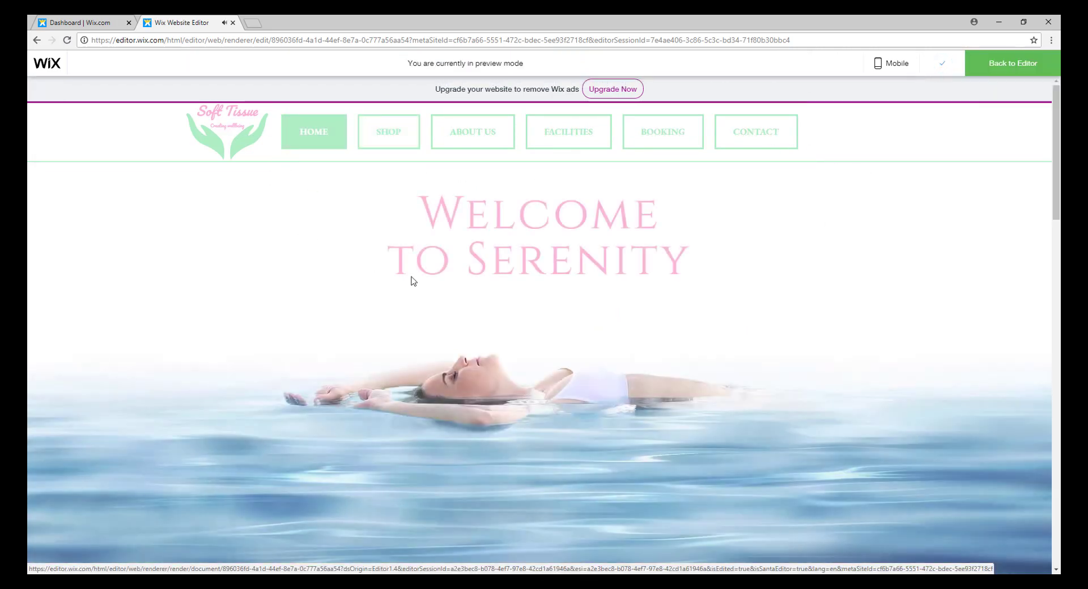
left_click(390, 141)
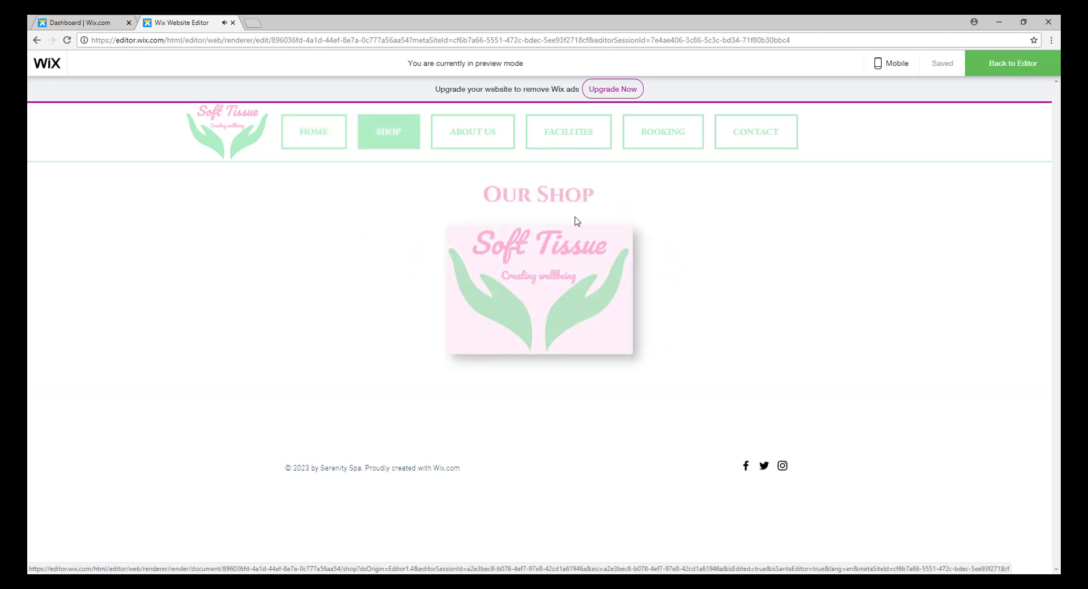
left_click(561, 294)
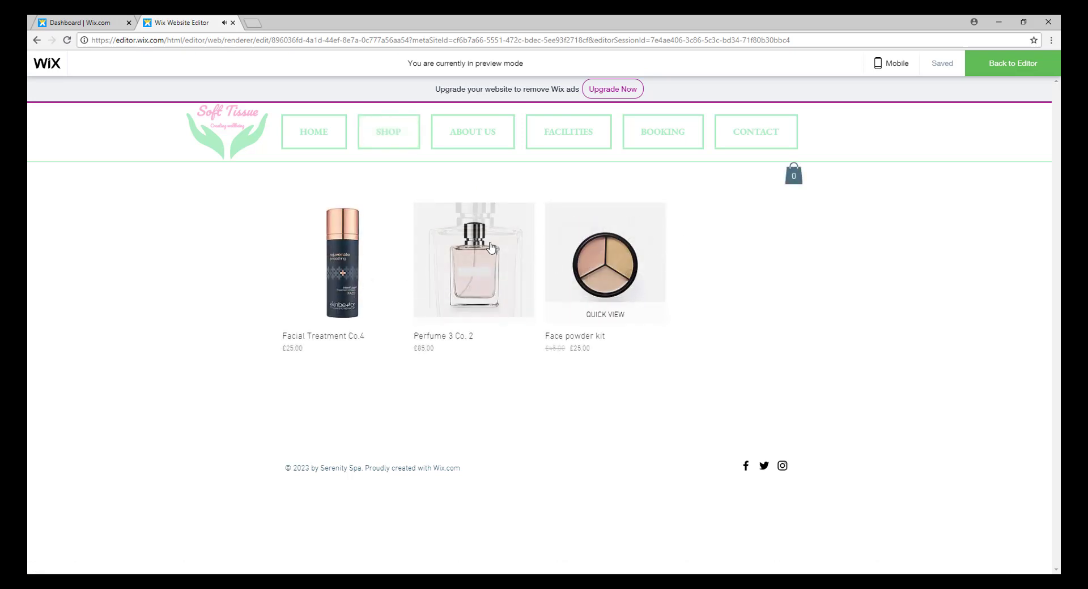
left_click(611, 276)
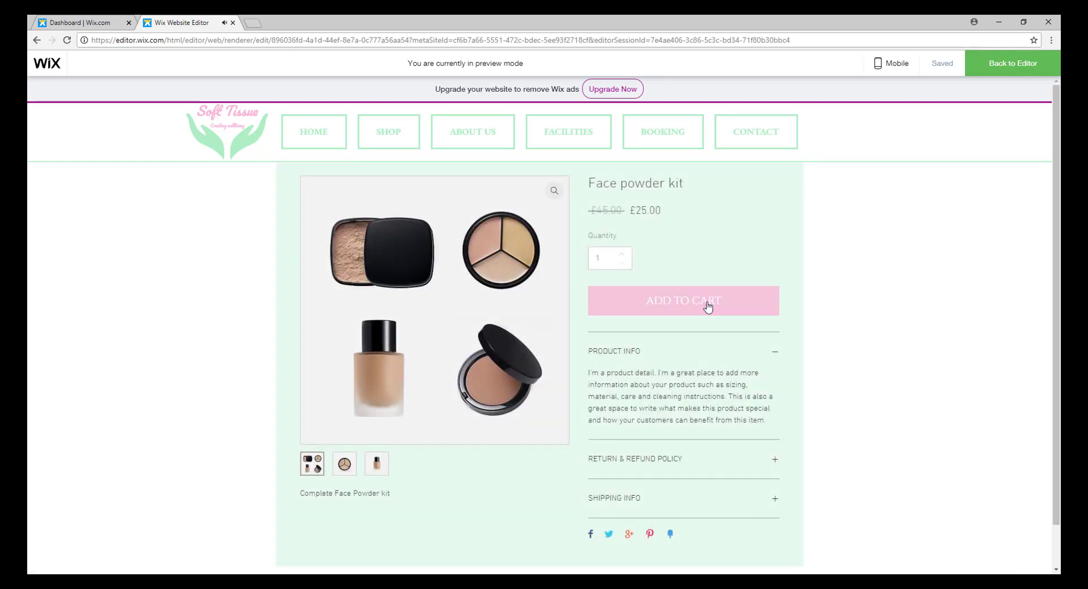
scroll(608, 397, "down", 1)
scroll(610, 391, "up", 1)
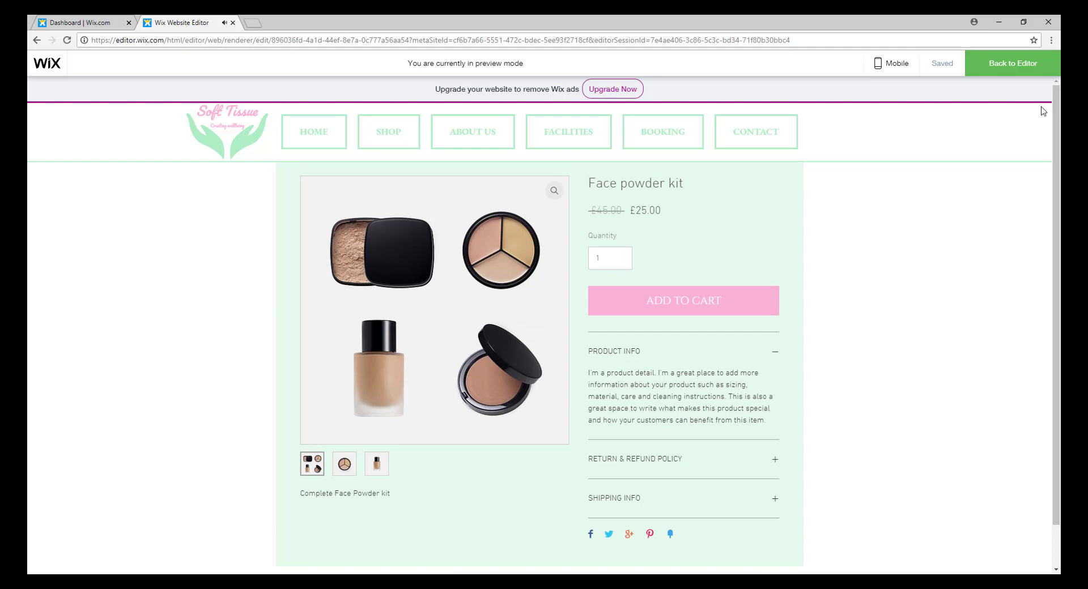
left_click(1022, 70)
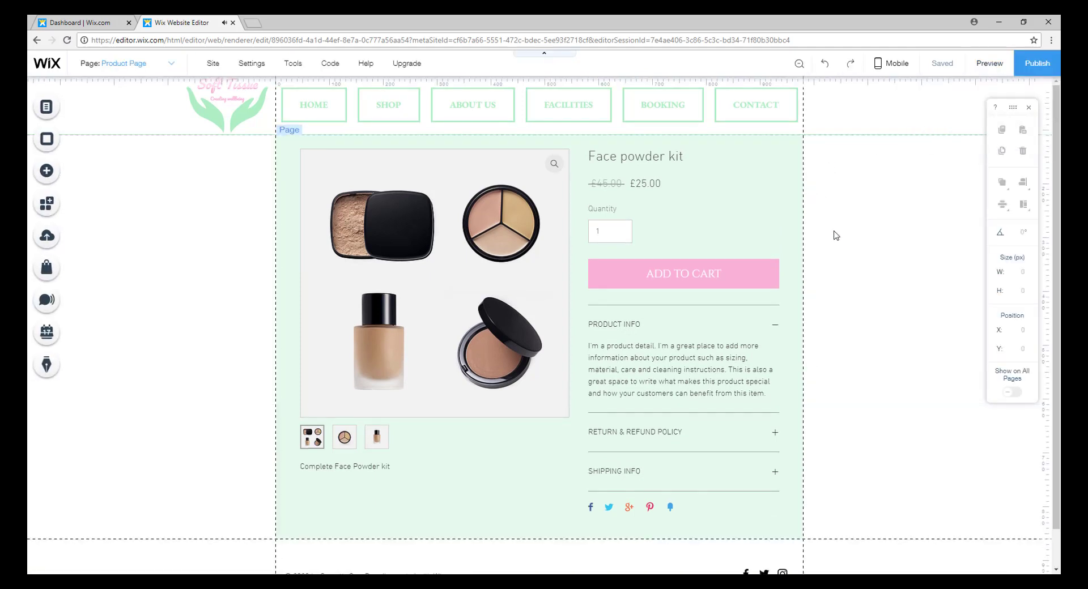